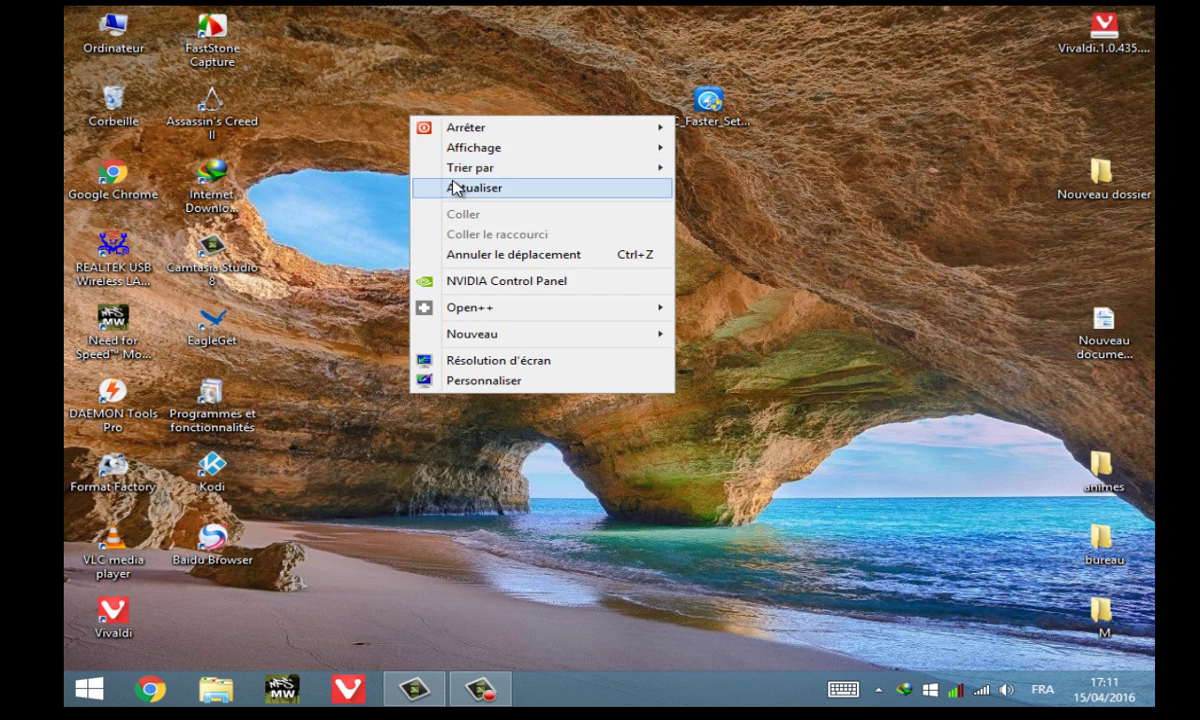
Step: Open Chrome, search Google for "baidu pc faster" and open the official pcfaster.com site
{"action": "left_click", "coordinate": [450, 187]}
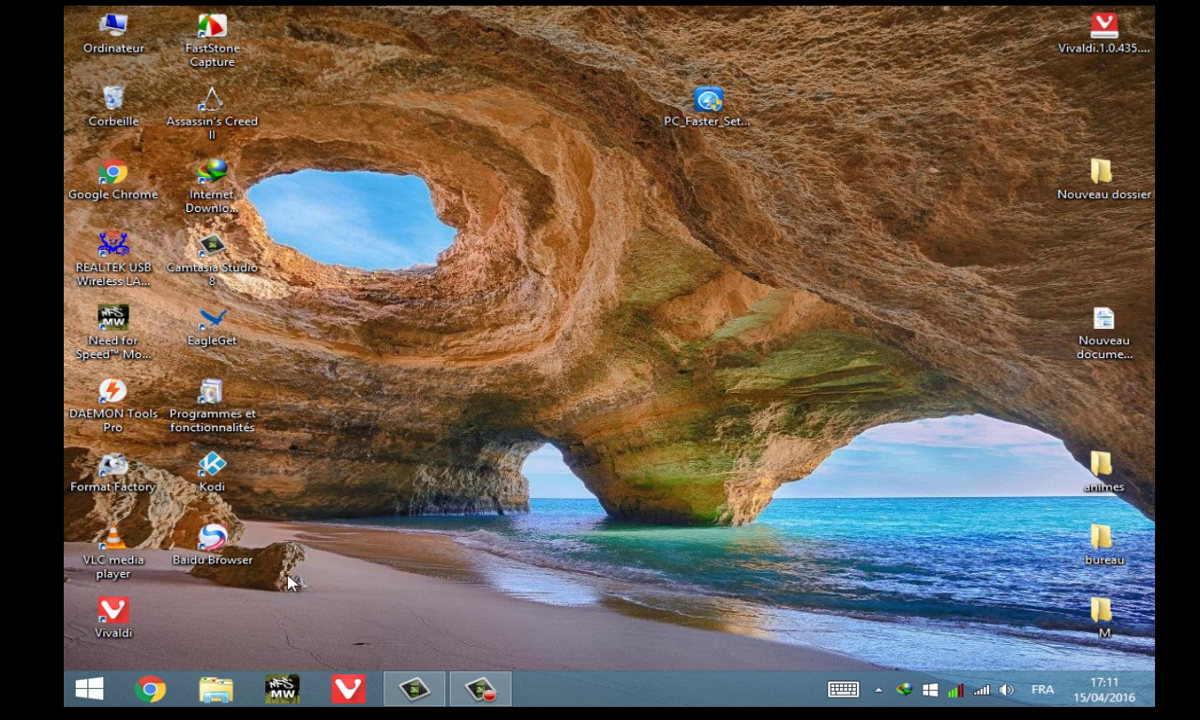
{"action": "left_click", "coordinate": [150, 688]}
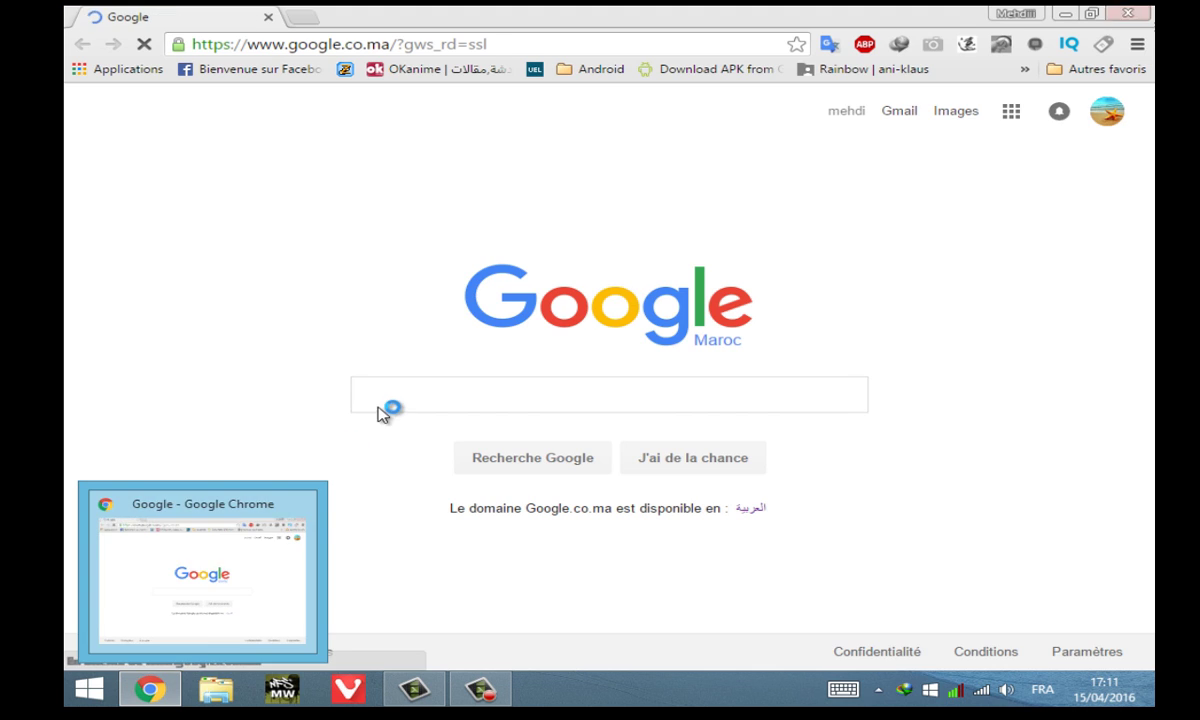
{"action": "type", "text": "ba"}
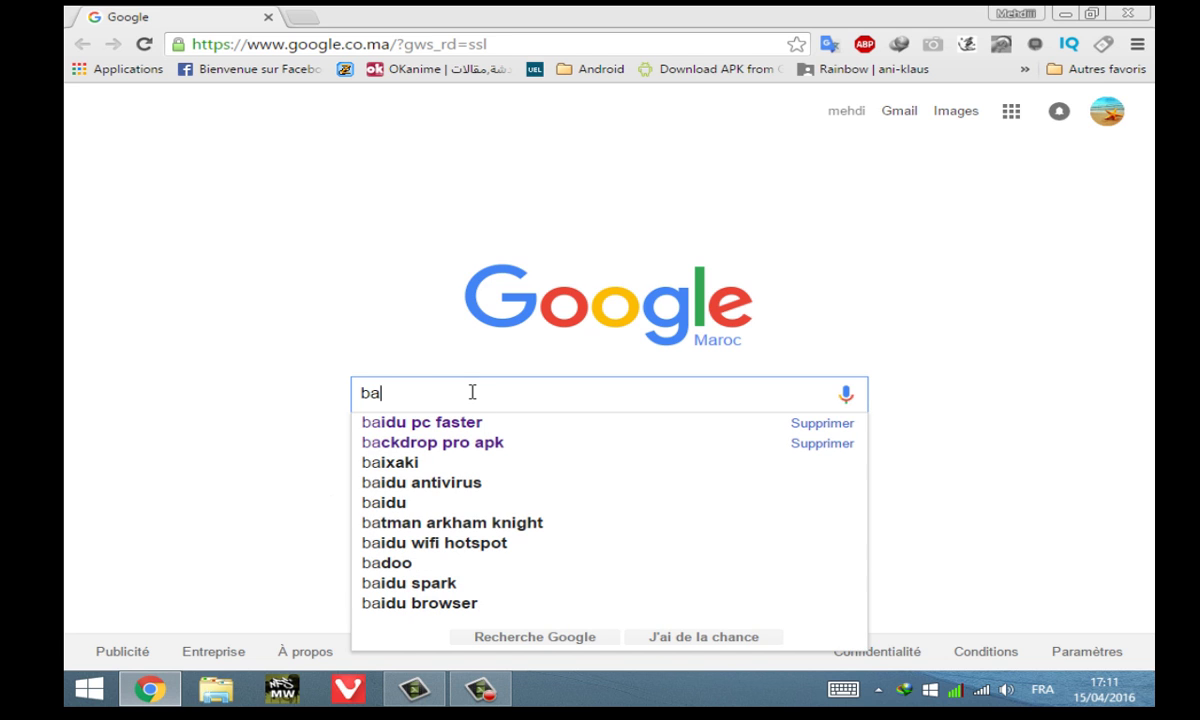
{"action": "key", "text": "Down"}
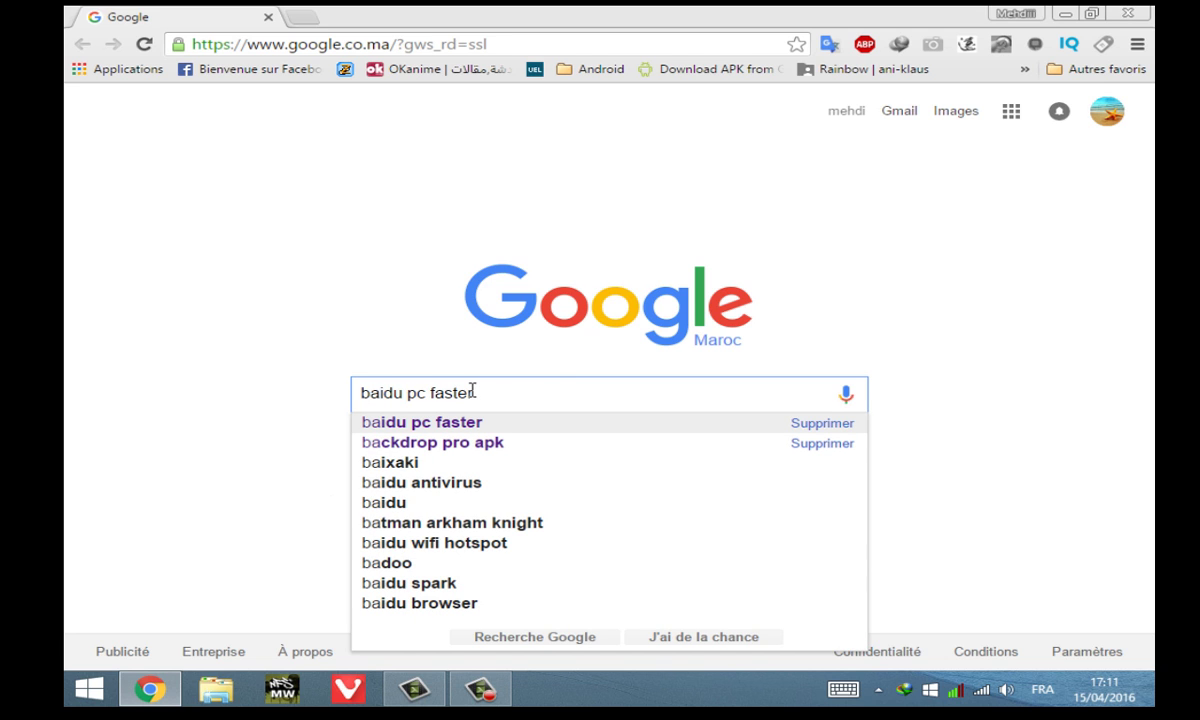
{"action": "left_click", "coordinate": [513, 427]}
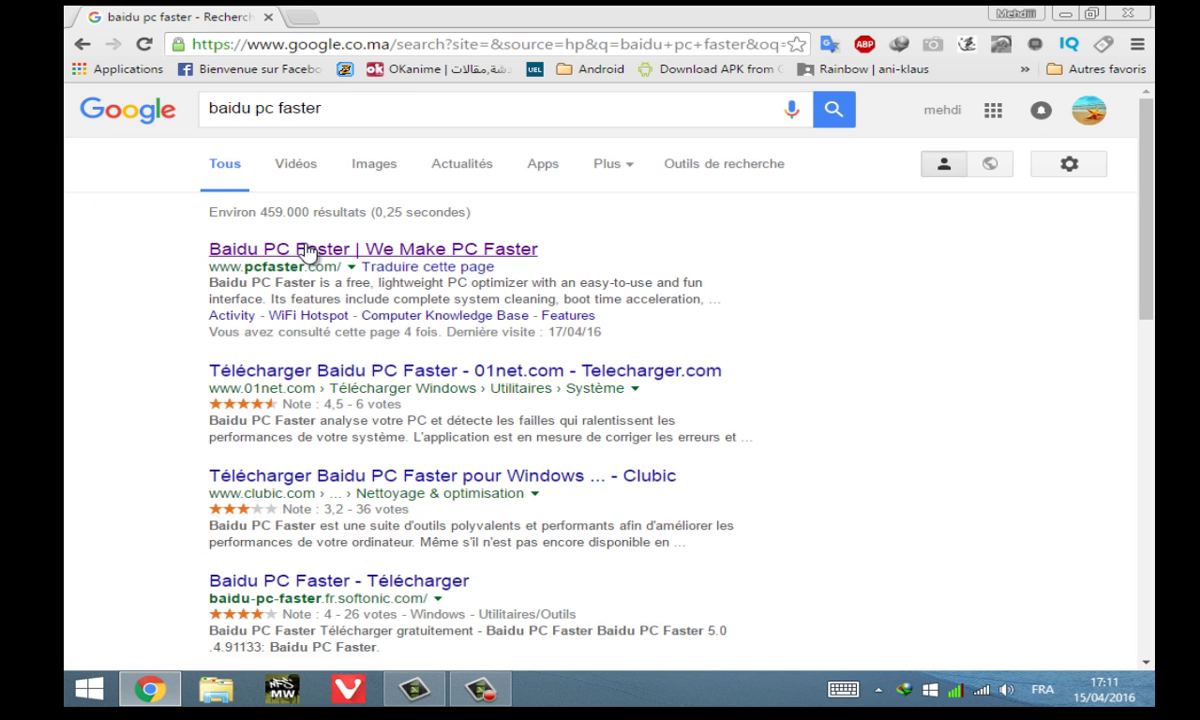
{"action": "left_click", "coordinate": [343, 256]}
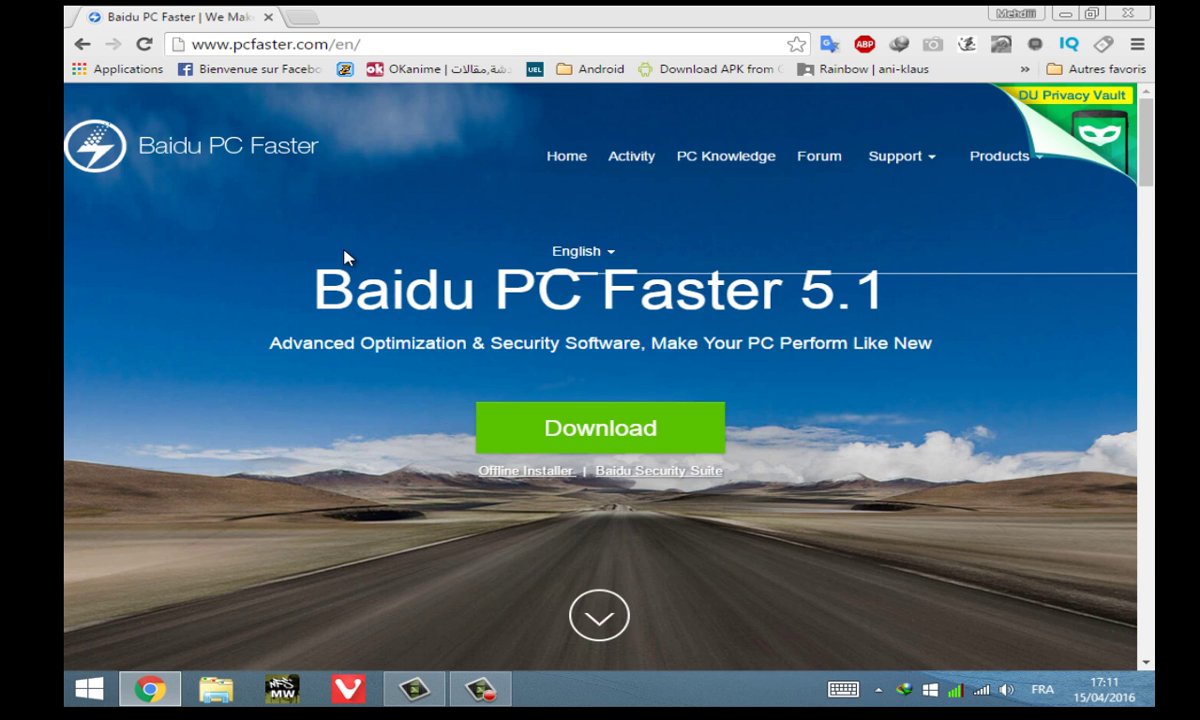
Step: Look through the Baidu PC Faster page's technology and handy tools sections
{"action": "scroll", "coordinate": [458, 203], "scroll_direction": "down", "scroll_amount": 4}
{"action": "scroll", "coordinate": [581, 332], "scroll_direction": "up", "scroll_amount": 3}
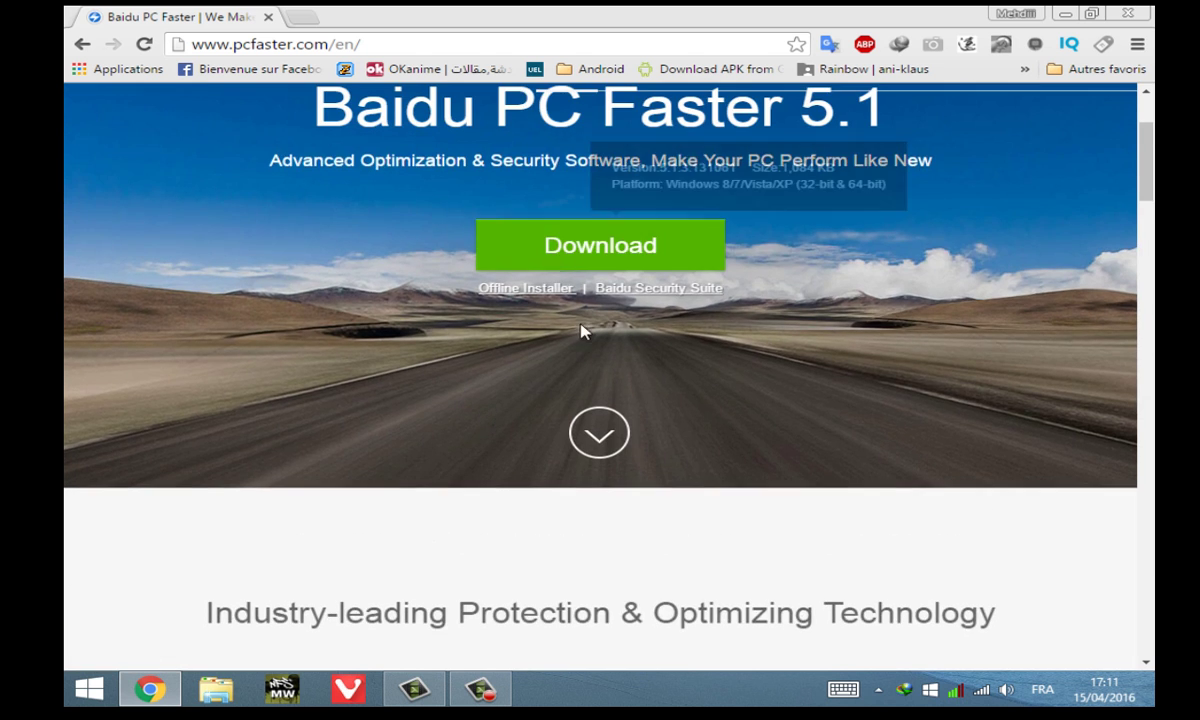
{"action": "scroll", "coordinate": [435, 268], "scroll_direction": "up", "scroll_amount": 1}
{"action": "scroll", "coordinate": [500, 280], "scroll_direction": "down", "scroll_amount": 8}
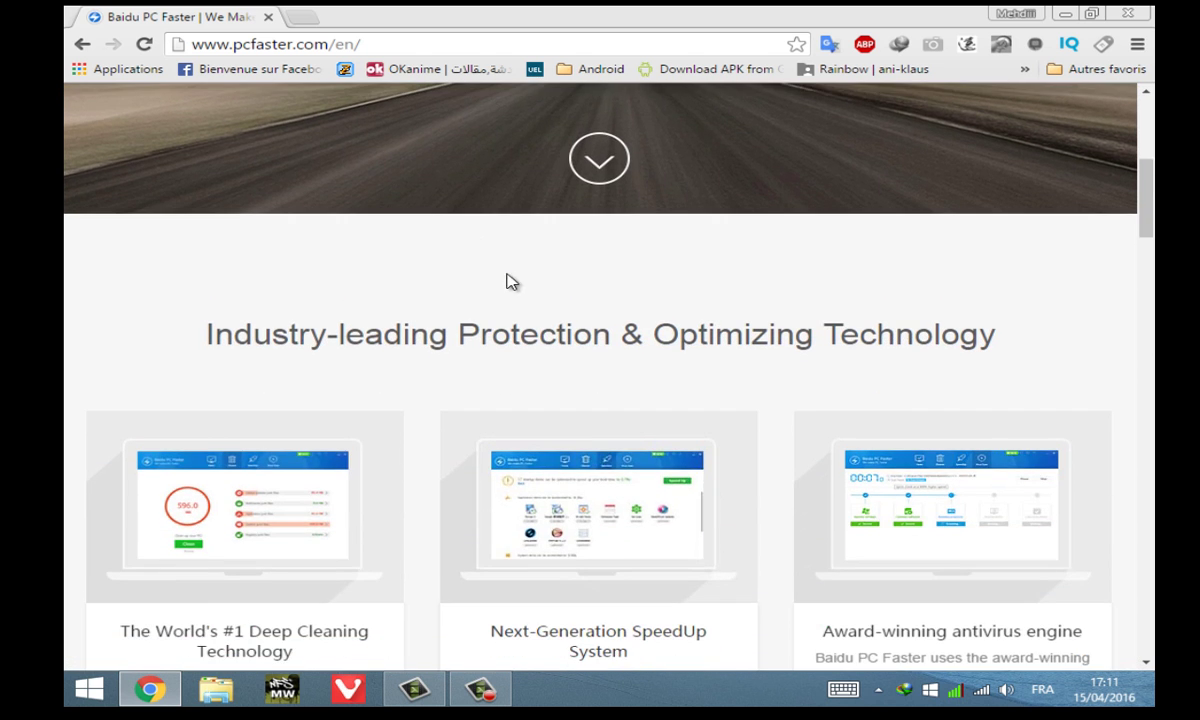
{"action": "scroll", "coordinate": [560, 310], "scroll_direction": "down", "scroll_amount": 8}
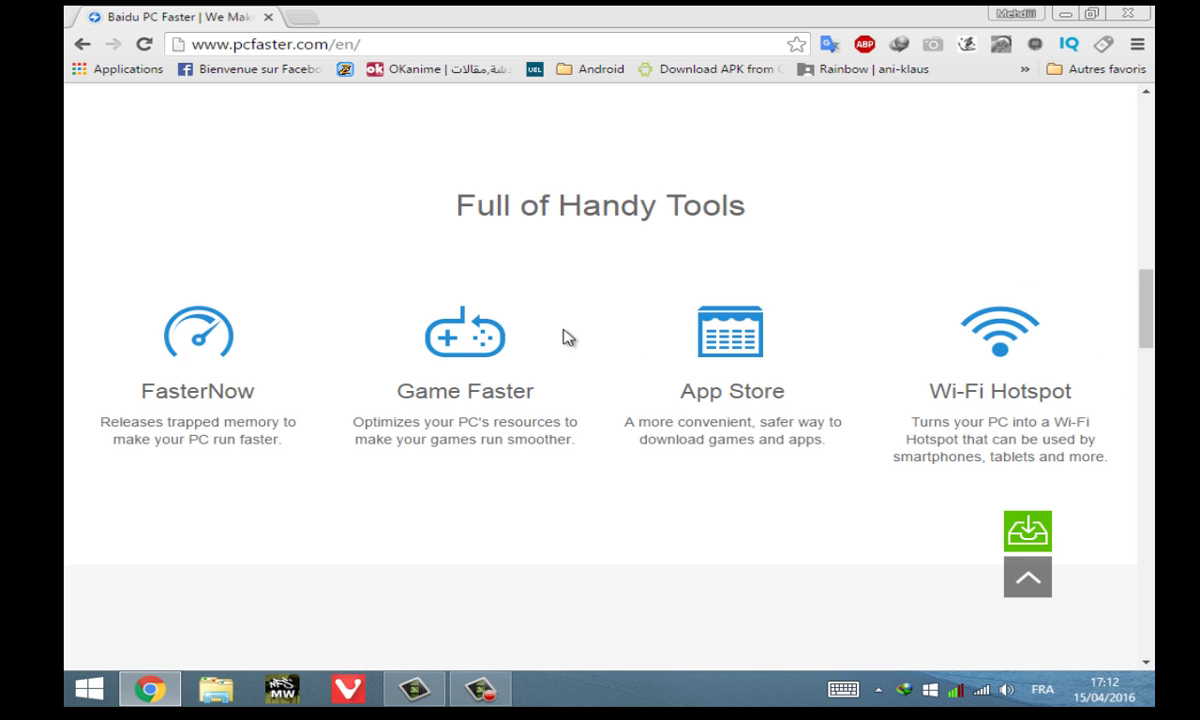
{"action": "scroll", "coordinate": [565, 337], "scroll_direction": "up", "scroll_amount": 10}
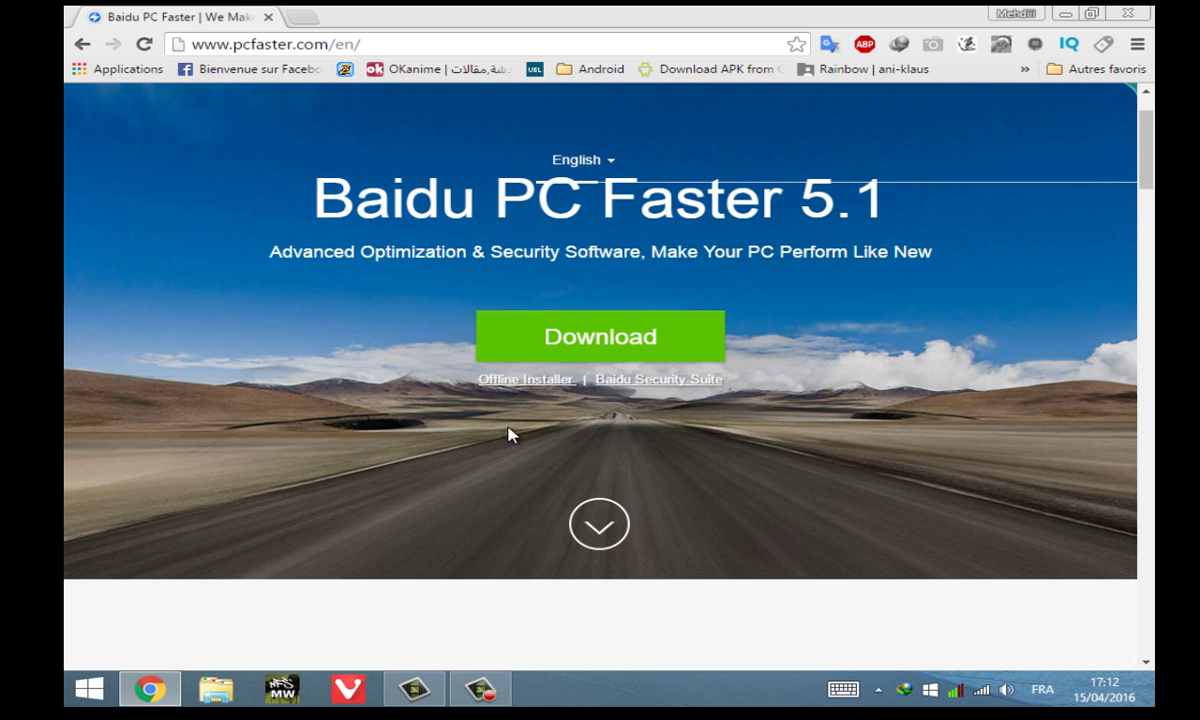
{"action": "scroll", "coordinate": [508, 433], "scroll_direction": "up", "scroll_amount": 1}
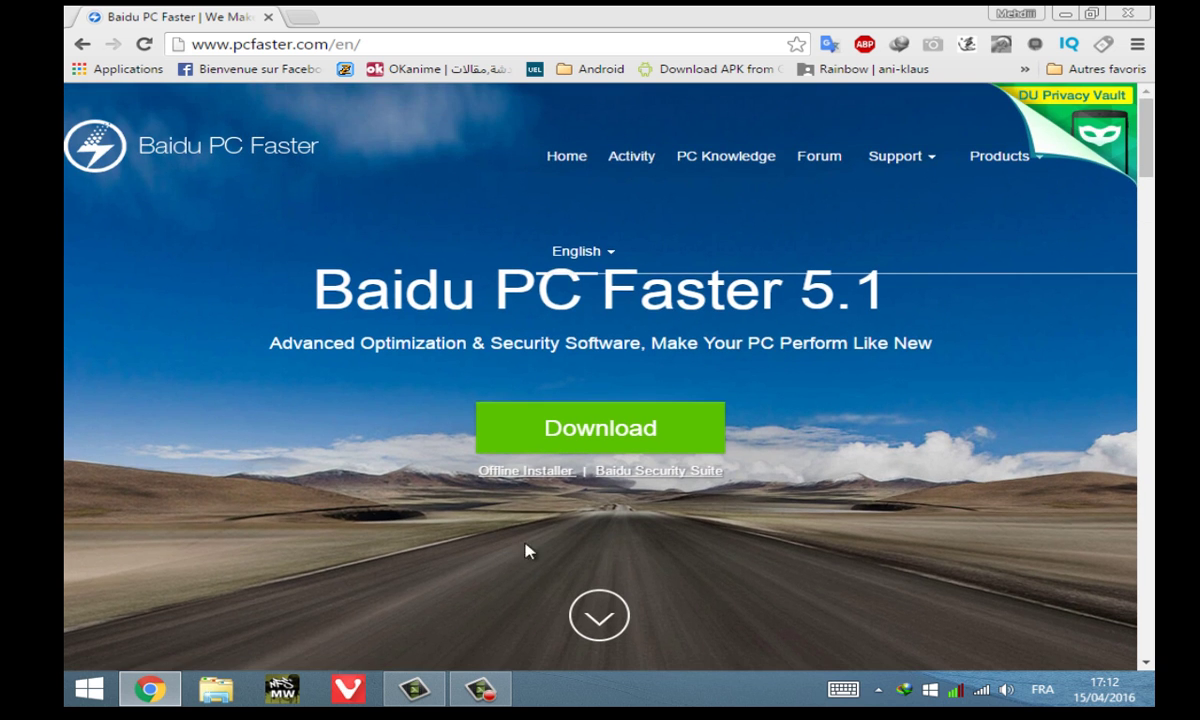
Step: Start downloading the offline installer PC_Faster_Setup_GL.exe to the Programs folder and cancel the transfer
{"action": "left_click", "coordinate": [513, 474]}
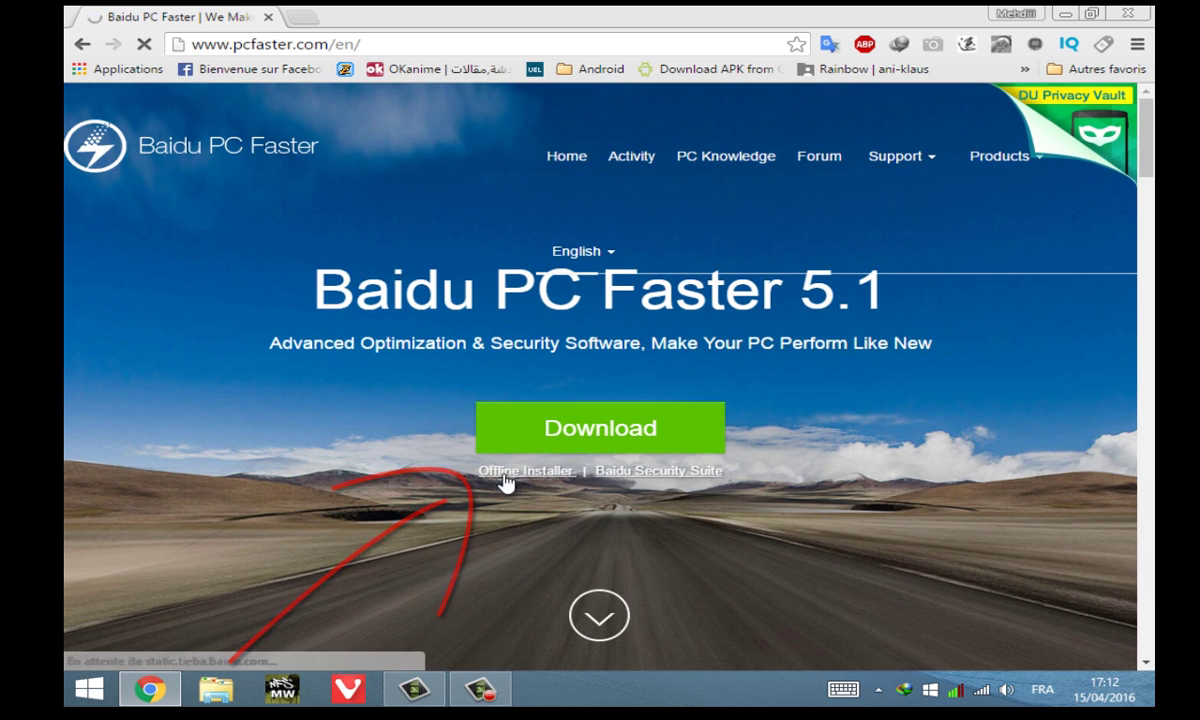
{"action": "left_click", "coordinate": [784, 338]}
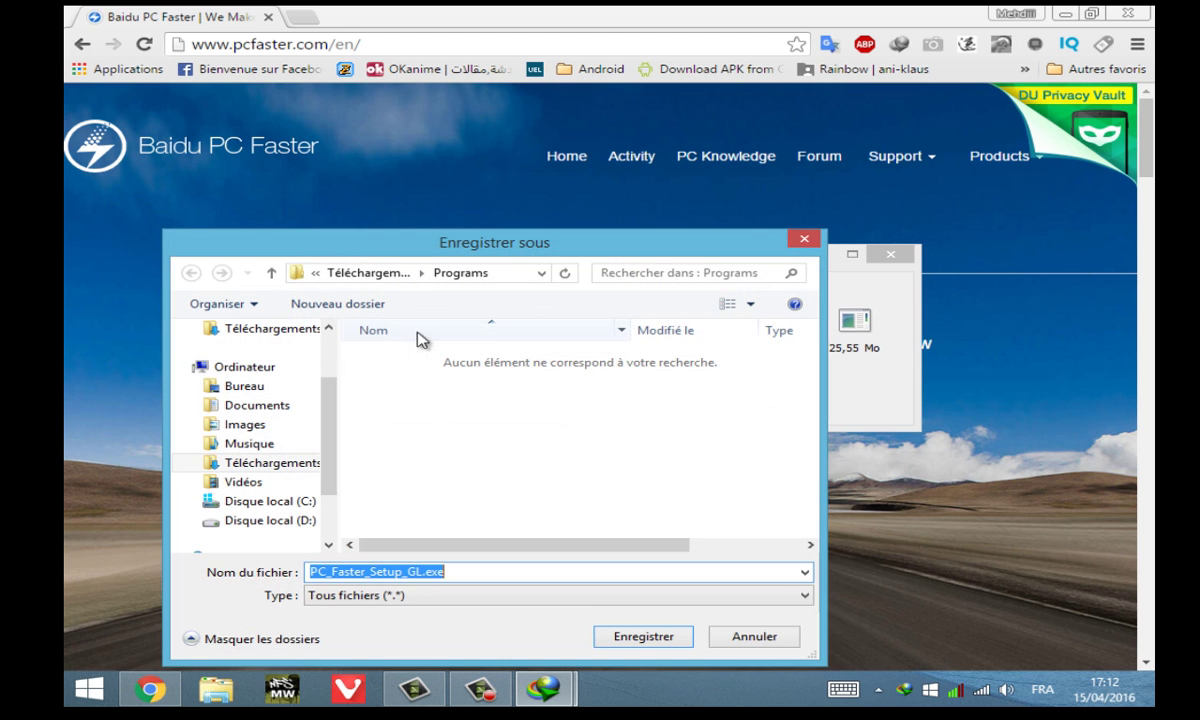
{"action": "left_click", "coordinate": [644, 637]}
{"action": "left_click", "coordinate": [602, 412]}
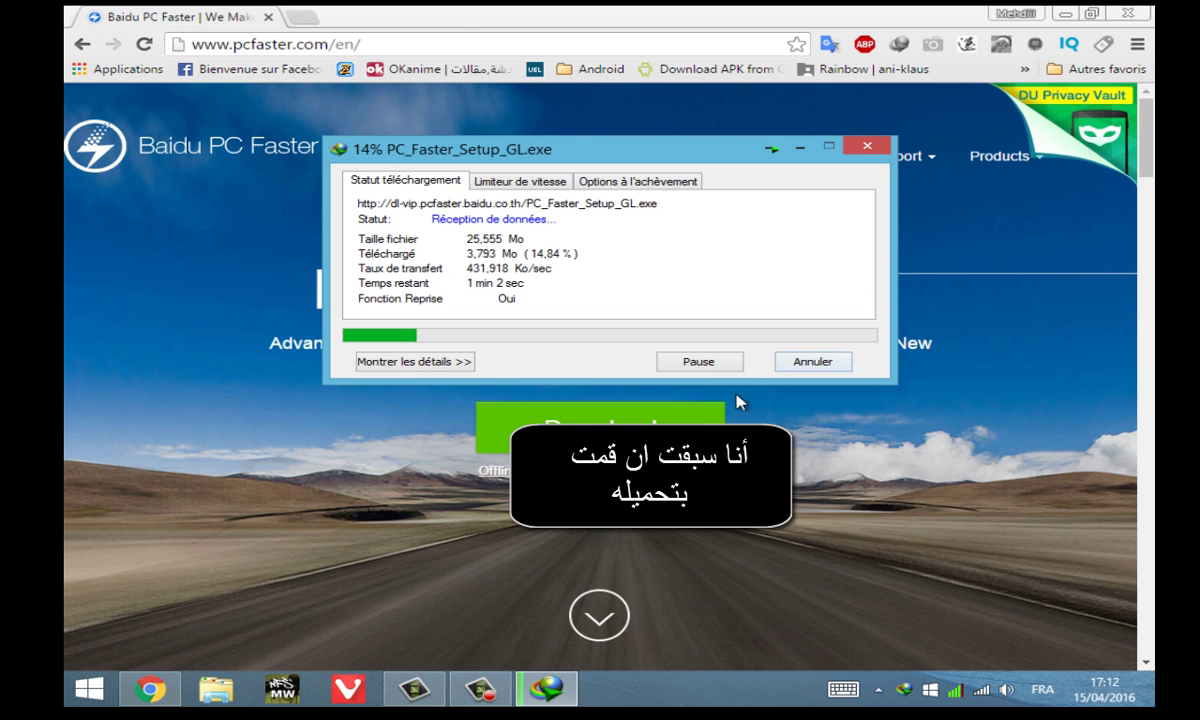
{"action": "left_click", "coordinate": [714, 366]}
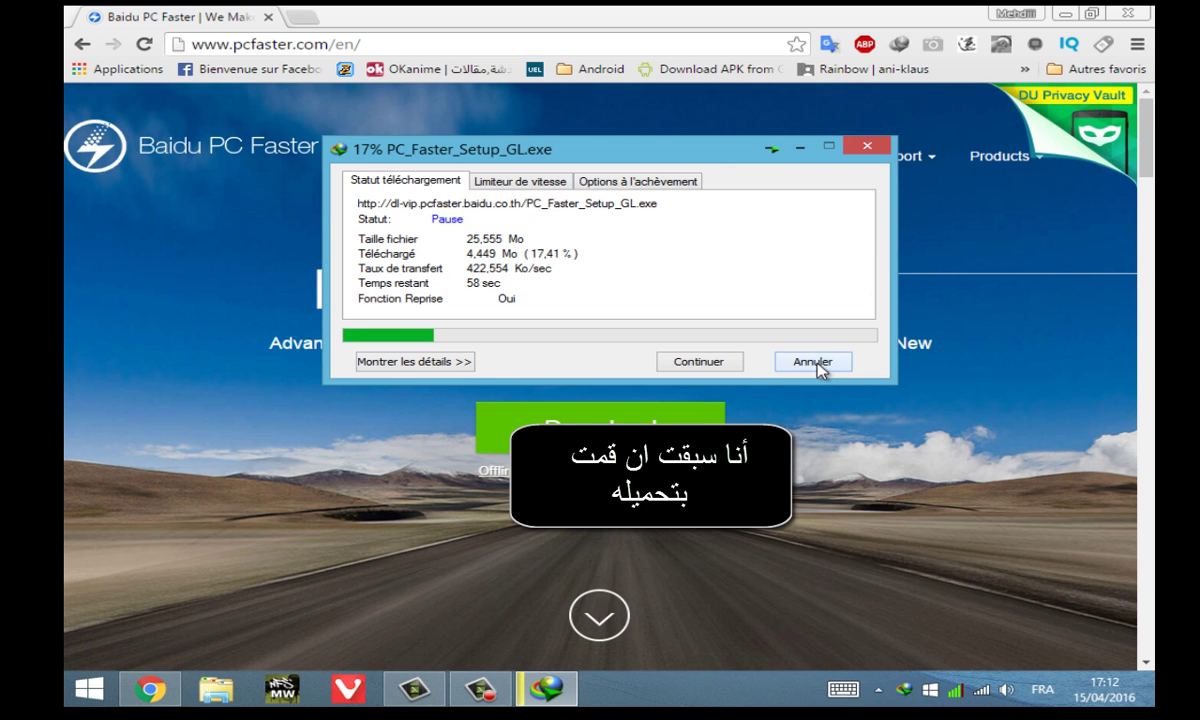
{"action": "left_click", "coordinate": [816, 364]}
Step: Minimize the browser, run the PC_Faster_Setup_GL.exe file on the desktop and install Baidu PC Faster
{"action": "left_click", "coordinate": [1065, 14]}
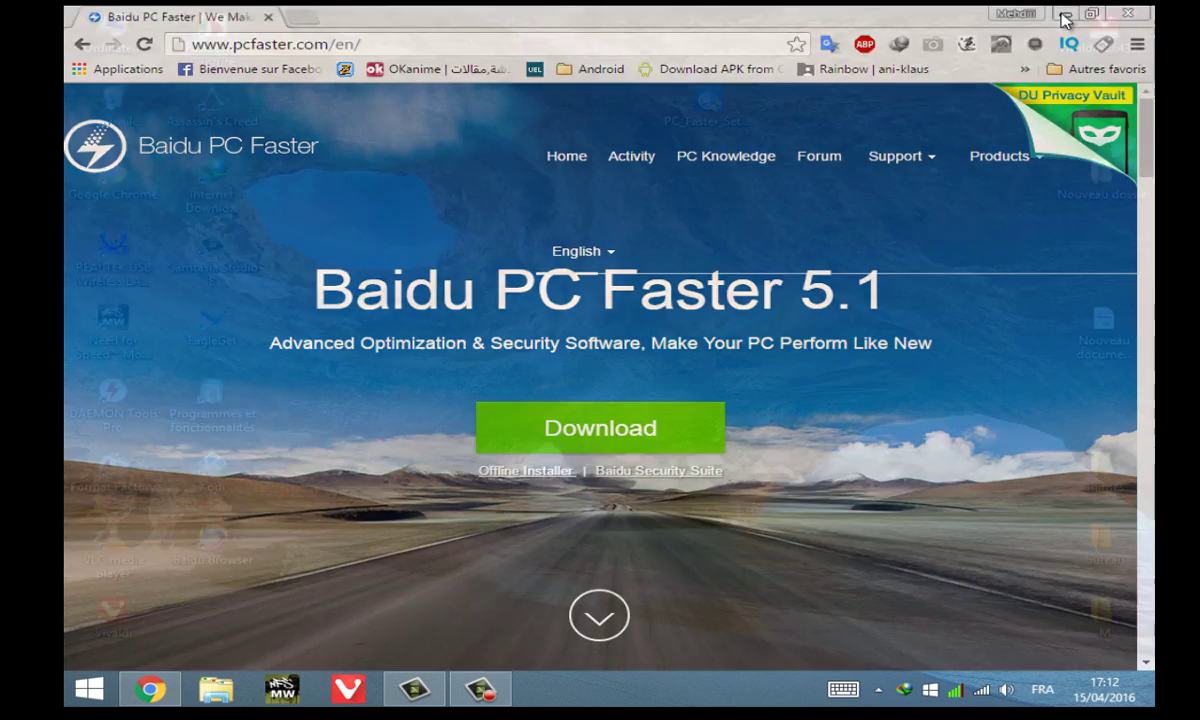
{"action": "right_click", "coordinate": [362, 262]}
{"action": "left_click", "coordinate": [530, 345]}
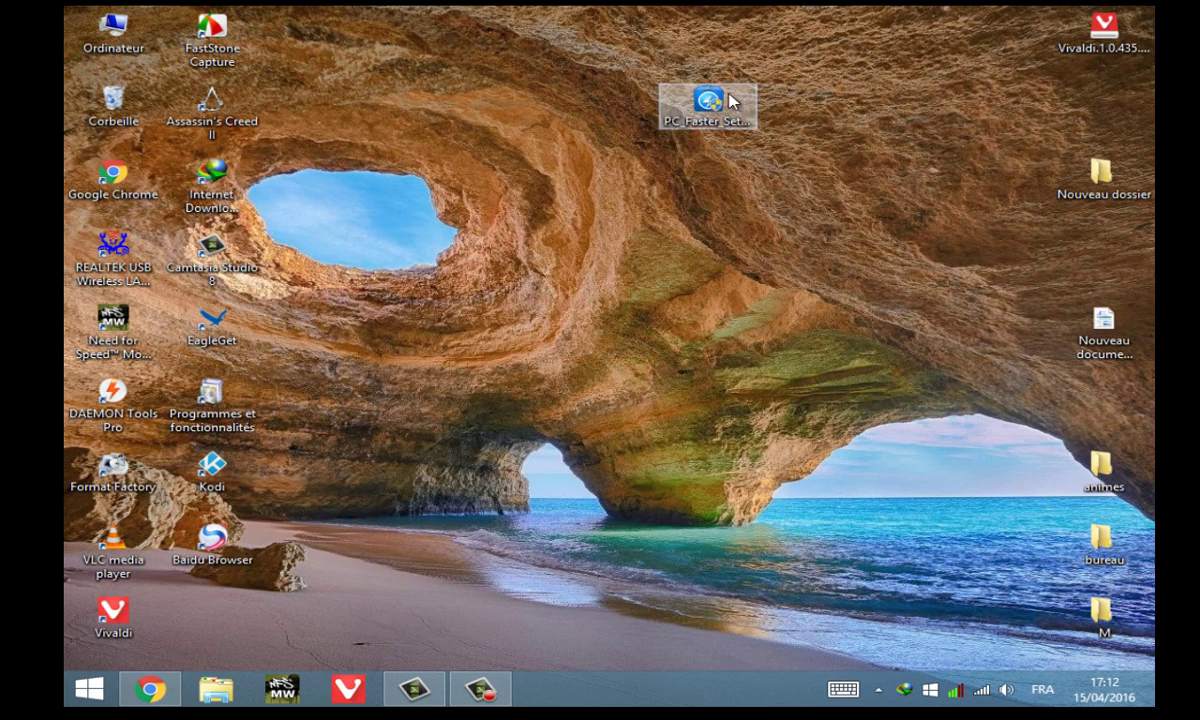
{"action": "left_click_drag", "start_coordinate": [707, 100], "coordinate": [606, 260]}
{"action": "left_click", "coordinate": [607, 326]}
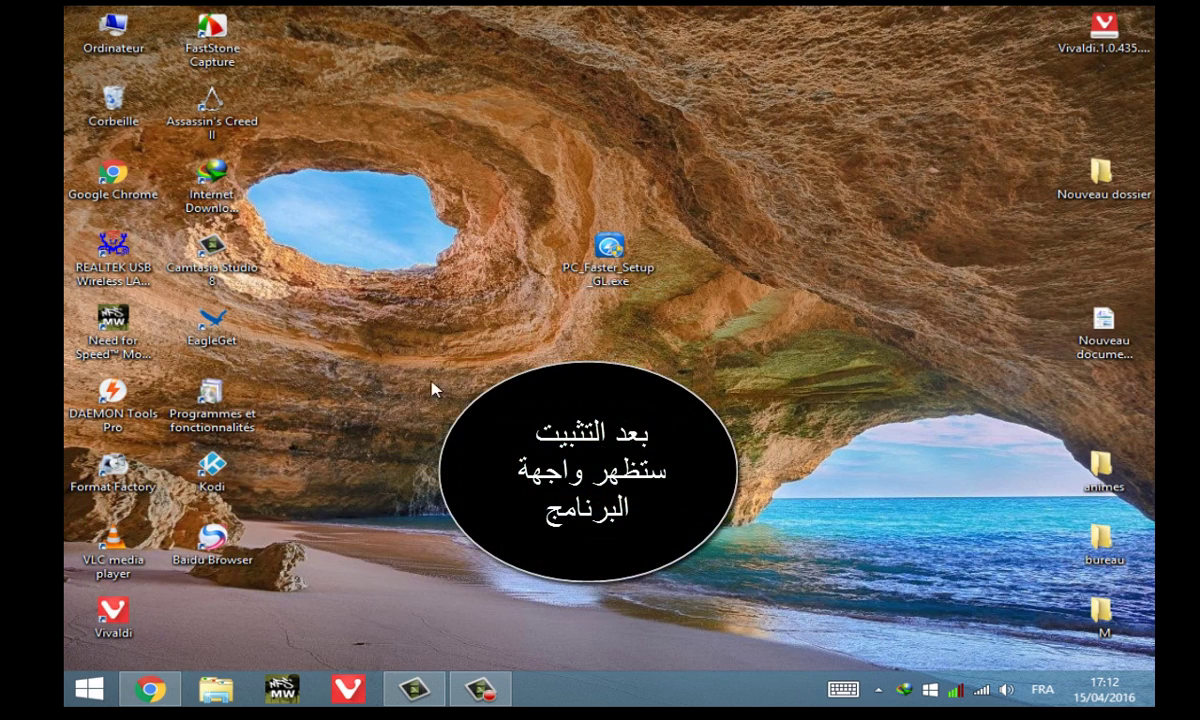
{"action": "double_click", "coordinate": [614, 262]}
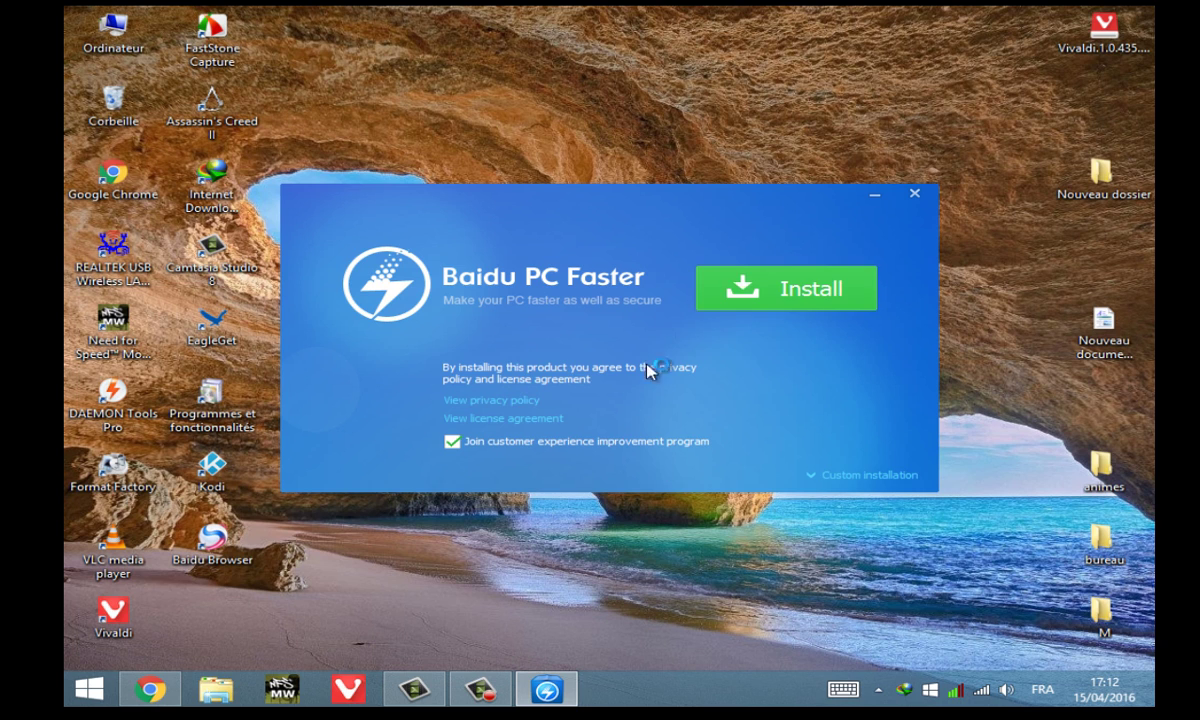
{"action": "left_click", "coordinate": [788, 291]}
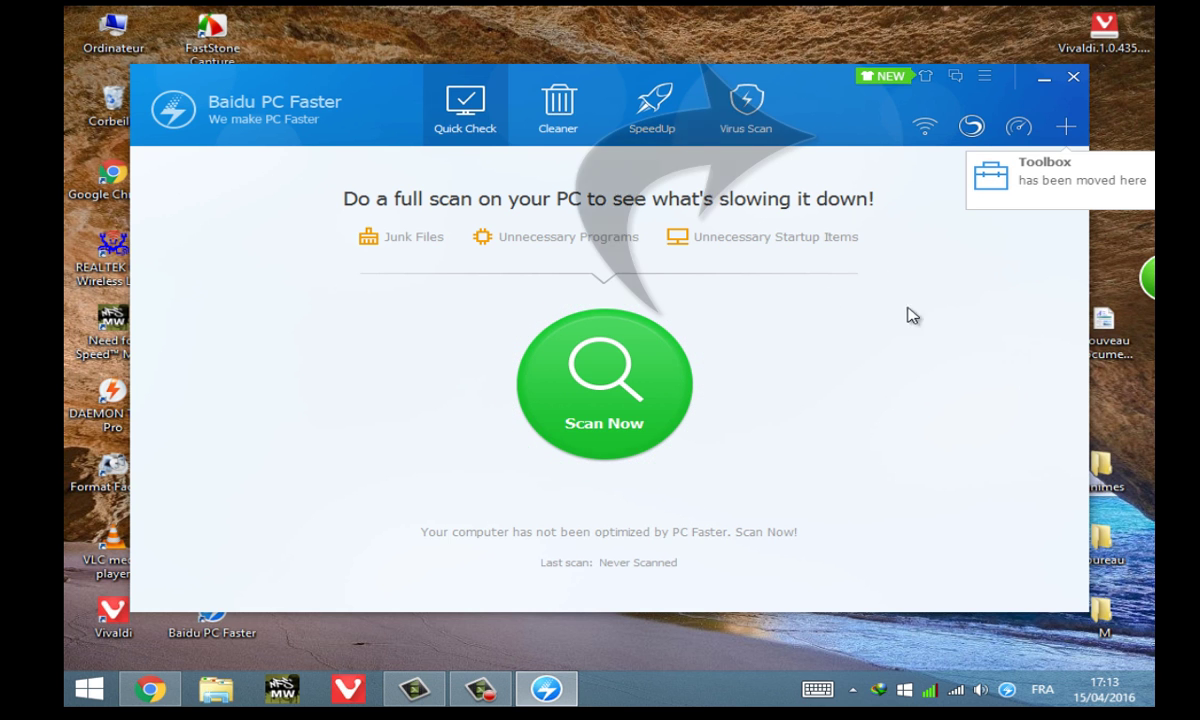
Step: Create a WiFi hotspot, name it Free Wifi and set a new hotspot password
{"action": "left_click", "coordinate": [925, 128]}
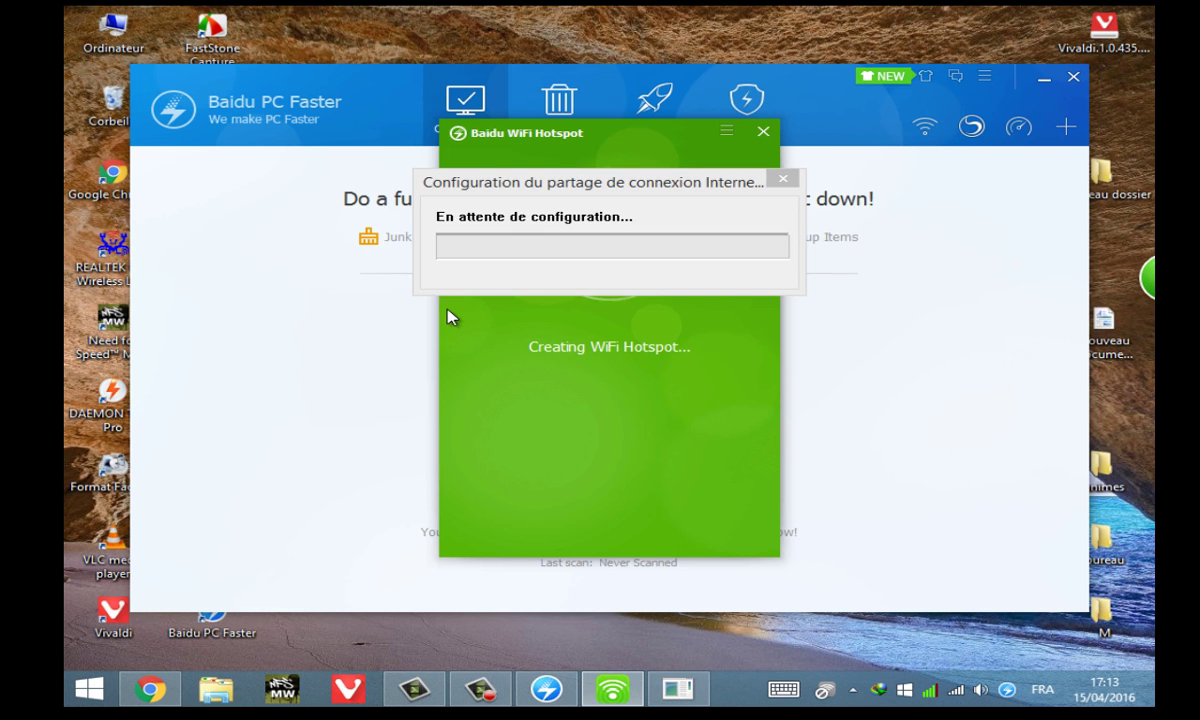
{"action": "left_click_drag", "start_coordinate": [480, 192], "coordinate": [536, 117]}
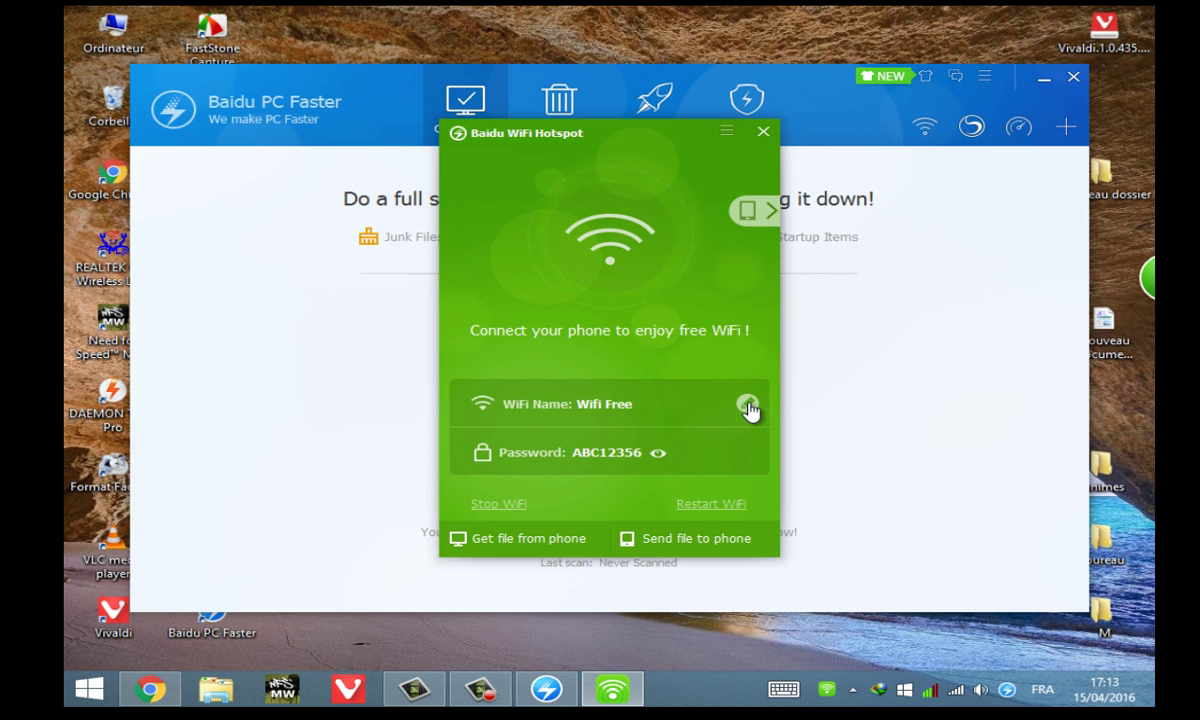
{"action": "left_click", "coordinate": [748, 405]}
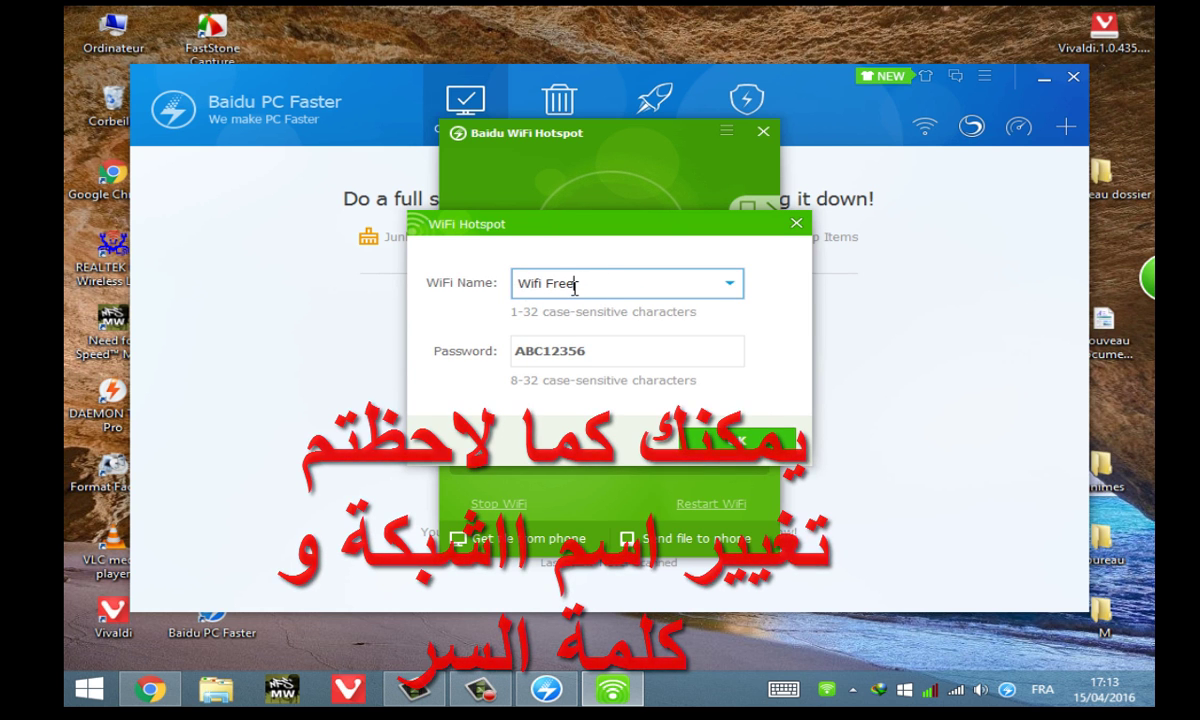
{"action": "key", "text": "BackSpace"}
{"action": "key", "text": "BackSpace"}
{"action": "key", "text": "BackSpace"}
{"action": "key", "text": "BackSpace"}
{"action": "key", "text": "BackSpace"}
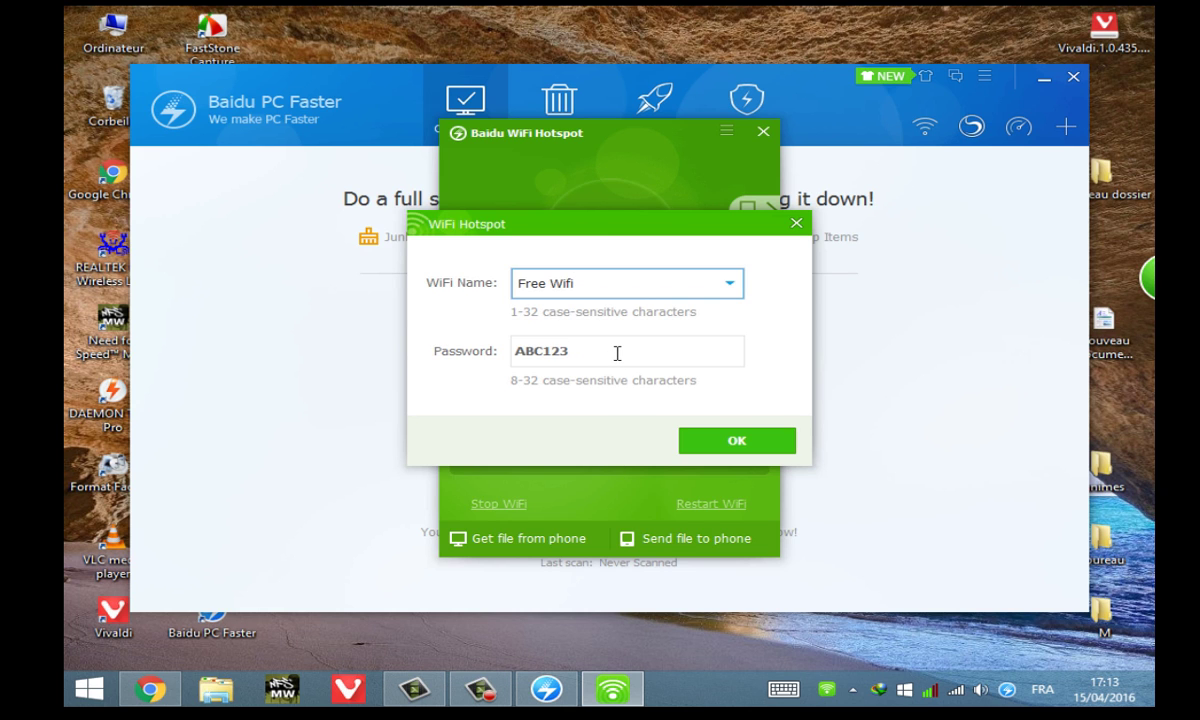
{"action": "left_click", "coordinate": [737, 440]}
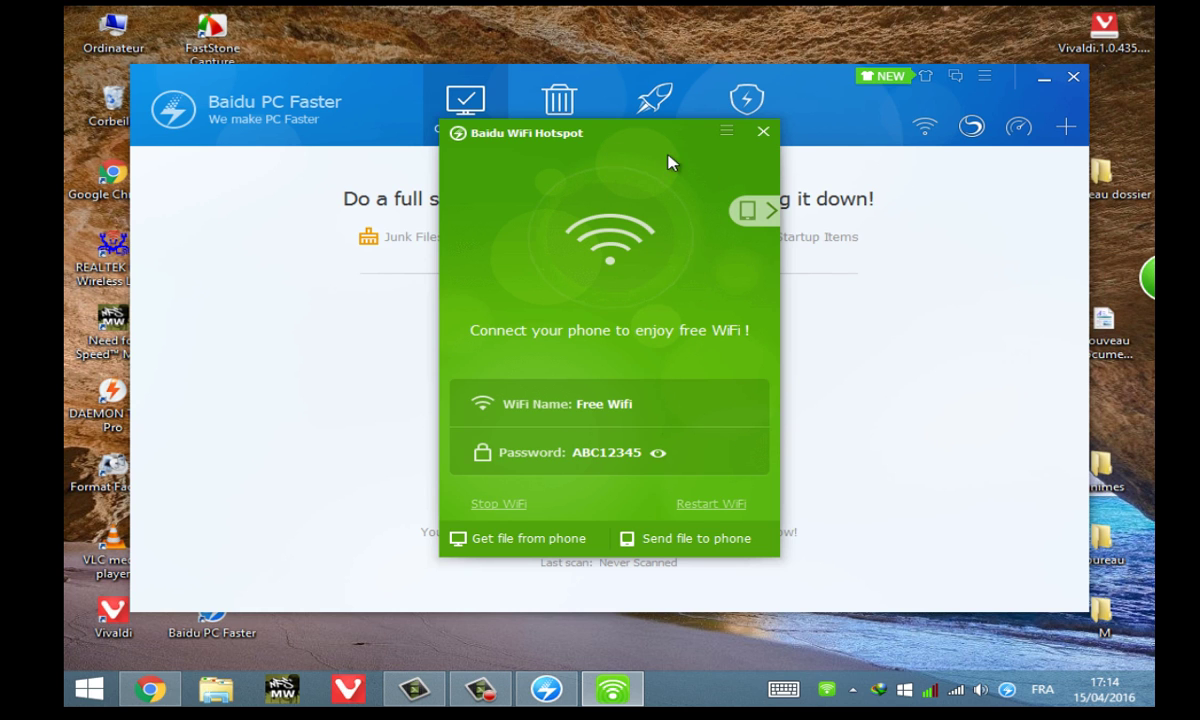
Step: Close the WiFi Hotspot window, reopen it from the system tray to check its details and close it again
{"action": "left_click", "coordinate": [760, 134]}
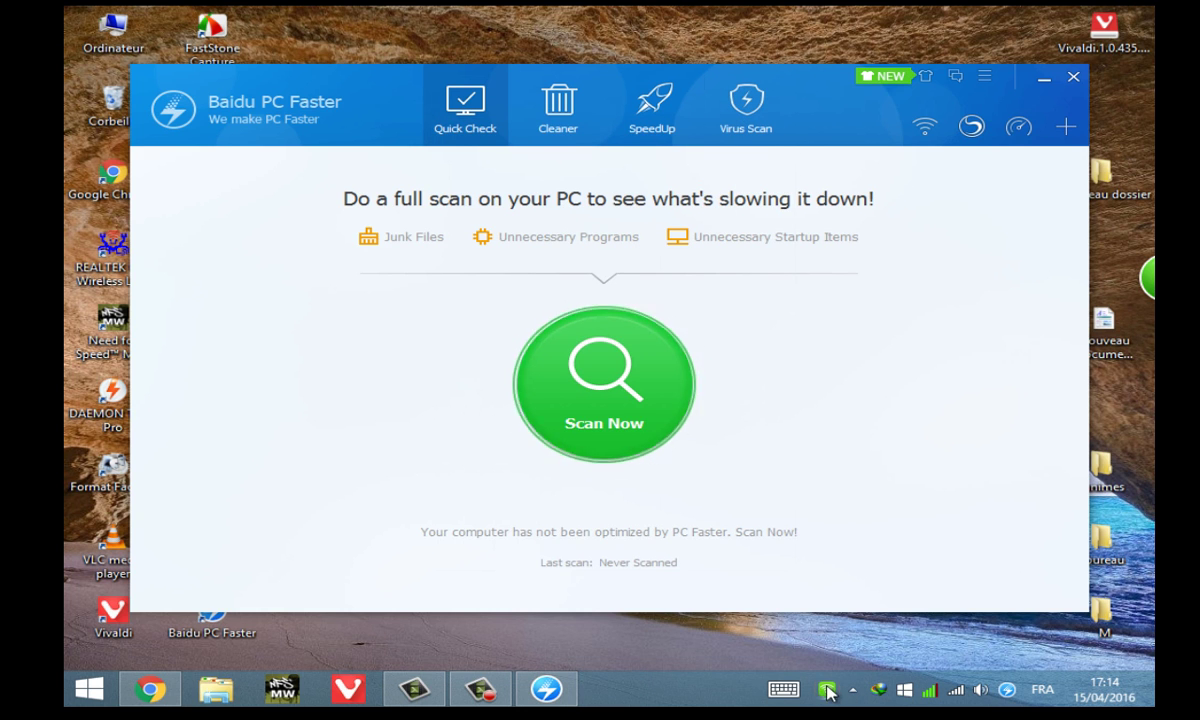
{"action": "left_click", "coordinate": [827, 690]}
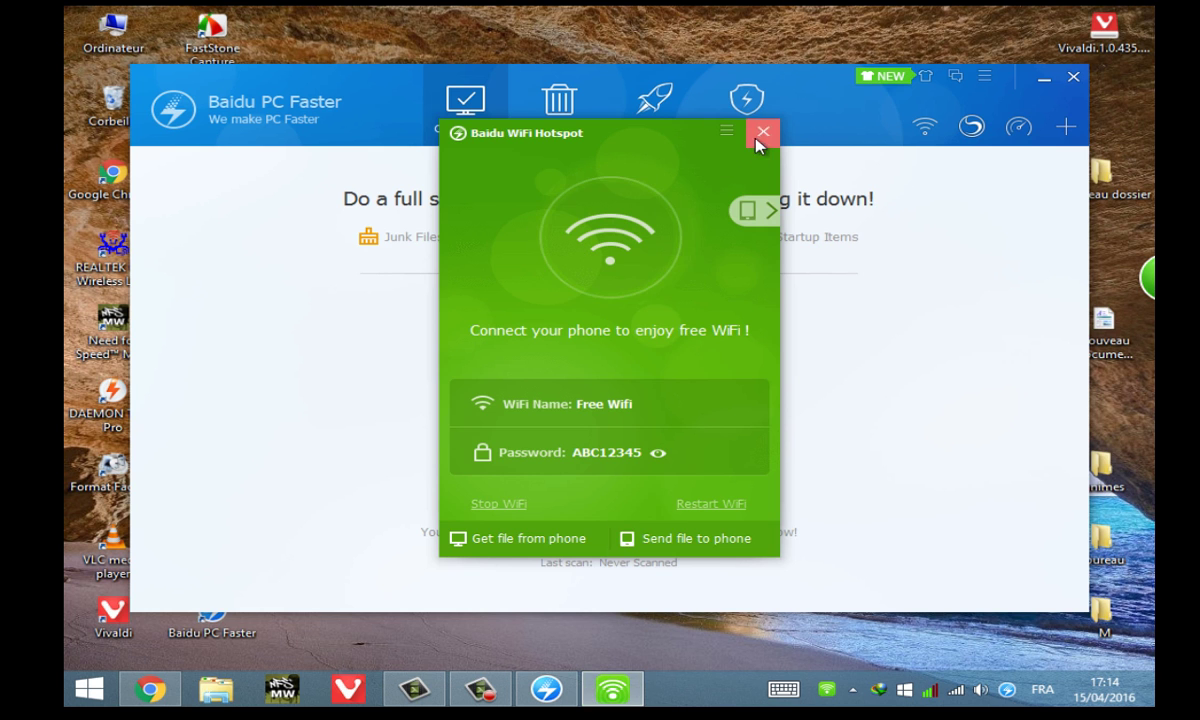
{"action": "left_click", "coordinate": [760, 134]}
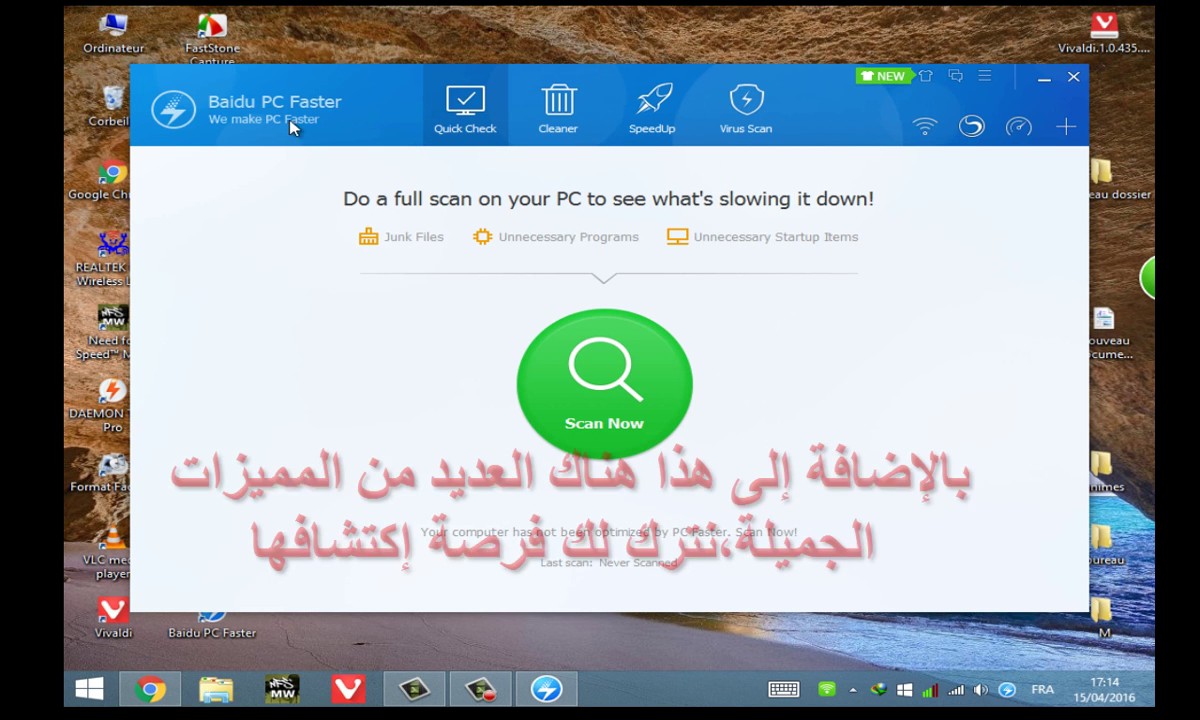
Step: View the Cleaner, SpeedUp and Virus Scan sections of Baidu PC Faster
{"action": "left_click", "coordinate": [553, 128]}
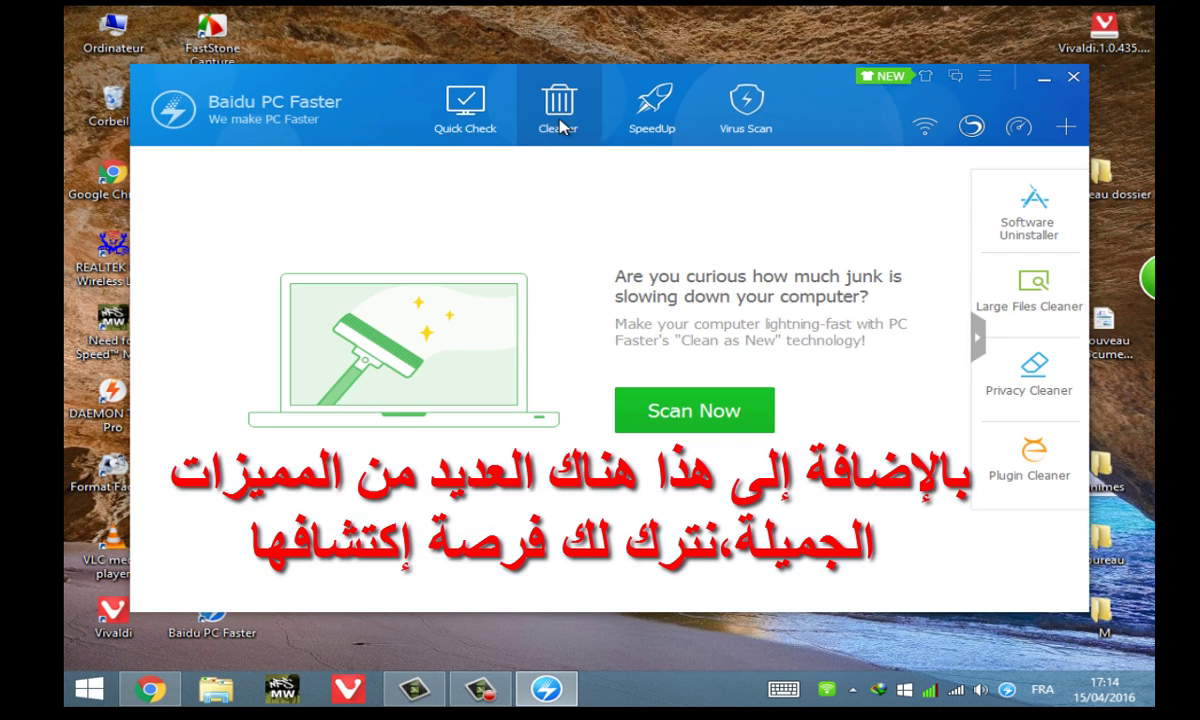
{"action": "left_click", "coordinate": [651, 108]}
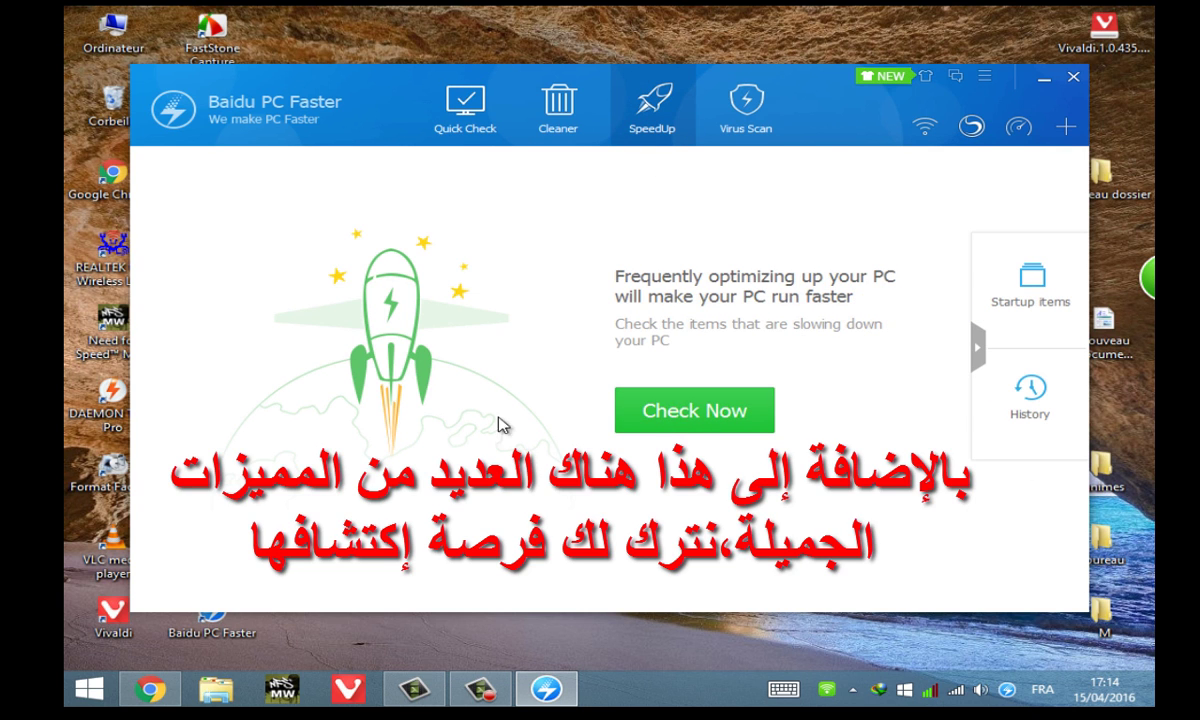
{"action": "left_click", "coordinate": [745, 118]}
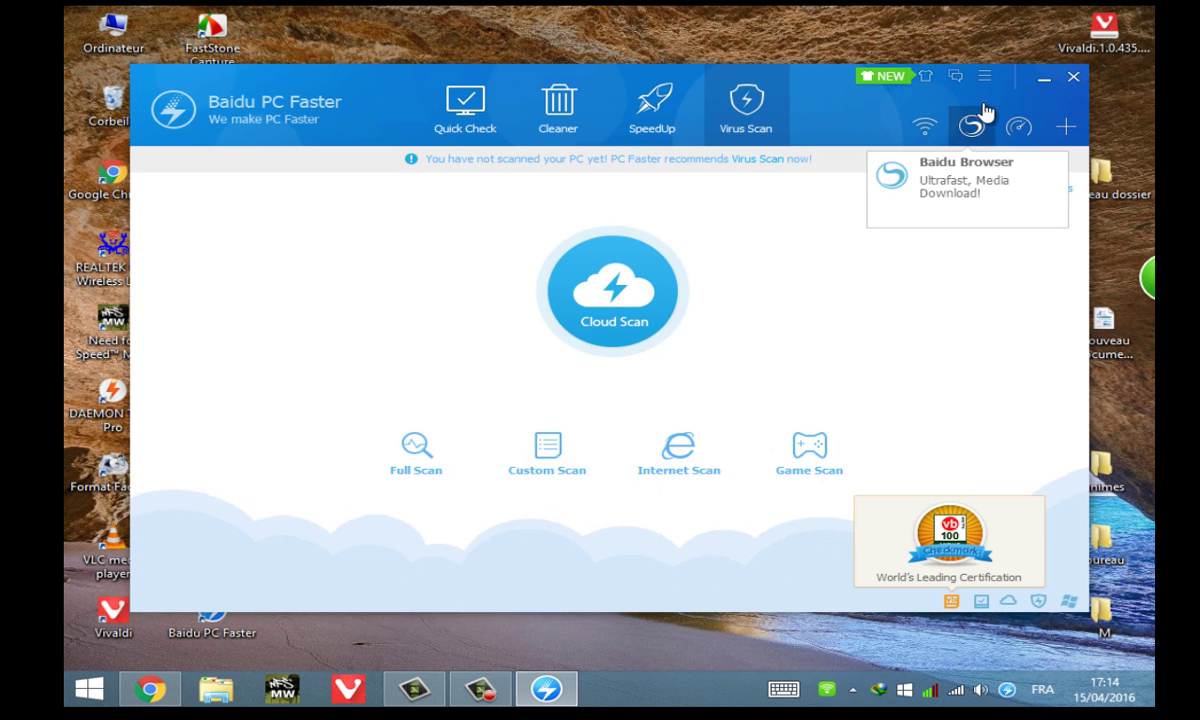
Step: Browse the available skins, apply the Earth Hour skin to Baidu PC Faster and close the skin gallery
{"action": "left_click", "coordinate": [928, 78]}
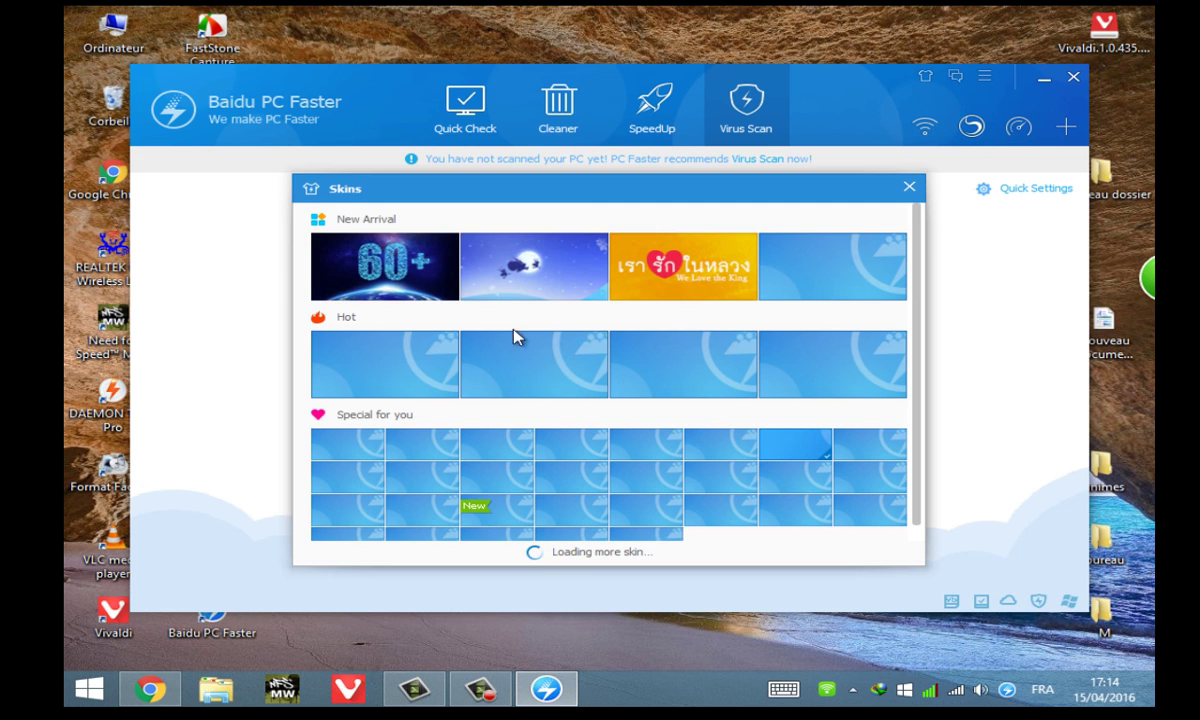
{"action": "scroll", "coordinate": [640, 360], "scroll_direction": "down", "scroll_amount": 1}
{"action": "scroll", "coordinate": [527, 433], "scroll_direction": "up", "scroll_amount": 1}
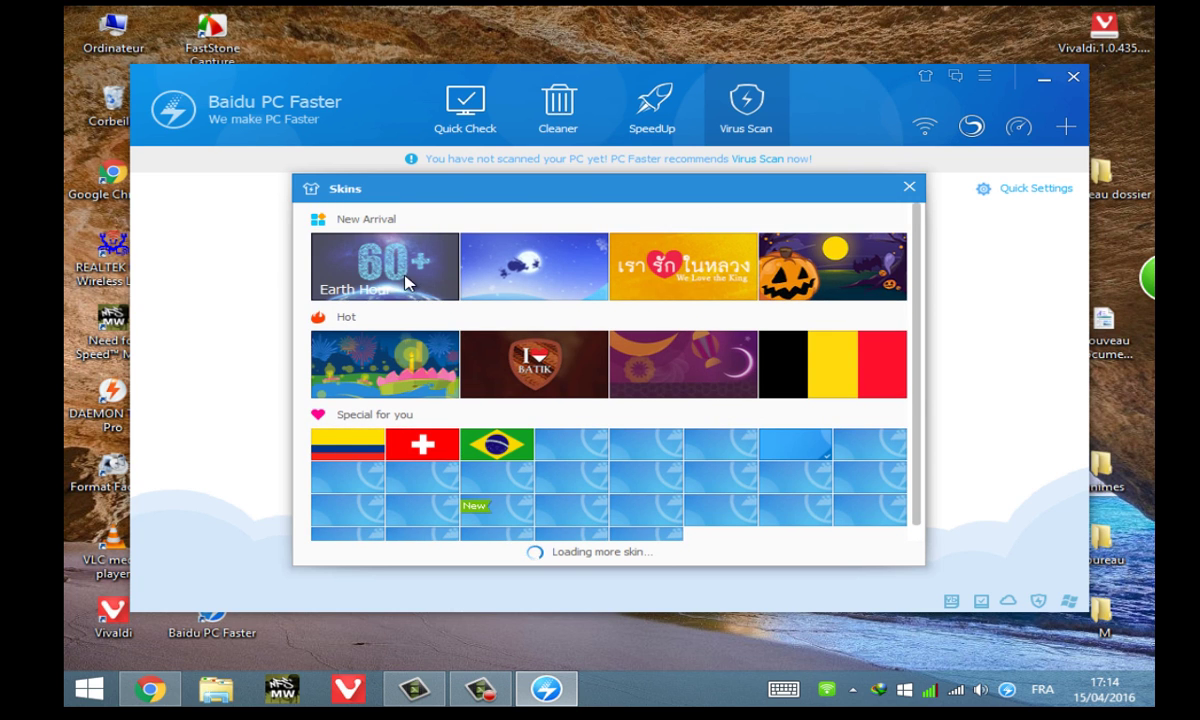
{"action": "scroll", "coordinate": [793, 415], "scroll_direction": "down", "scroll_amount": 1}
{"action": "scroll", "coordinate": [650, 390], "scroll_direction": "up", "scroll_amount": 1}
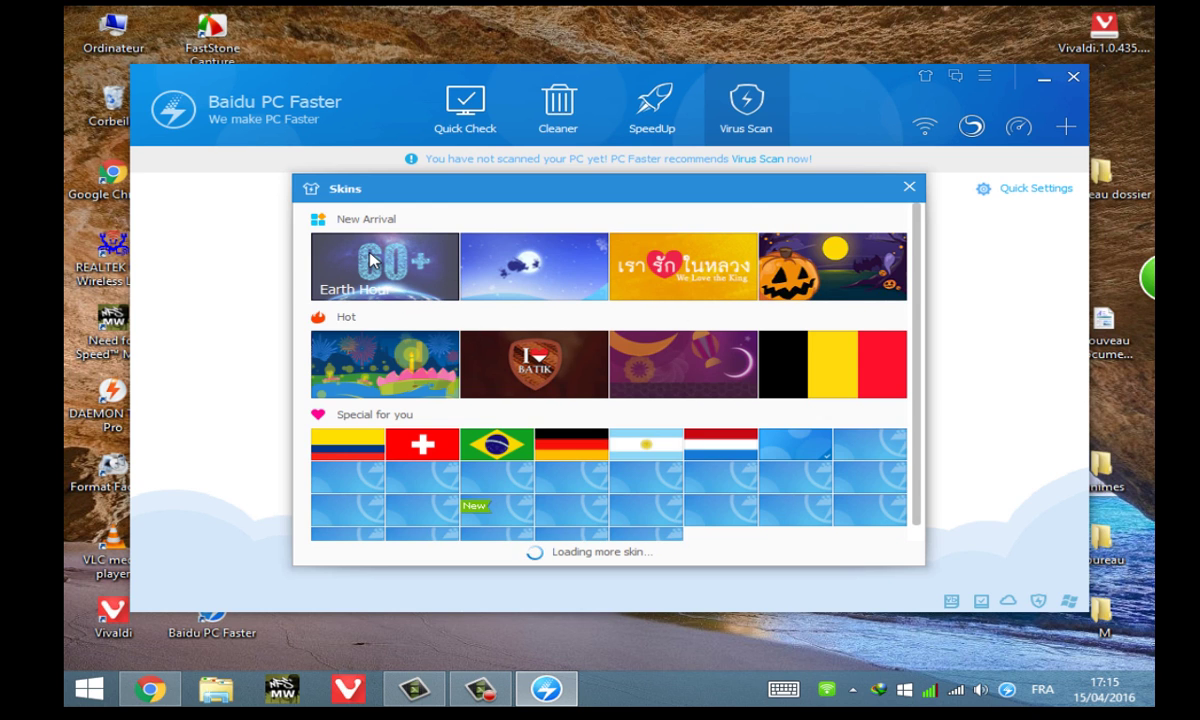
{"action": "left_click", "coordinate": [410, 275]}
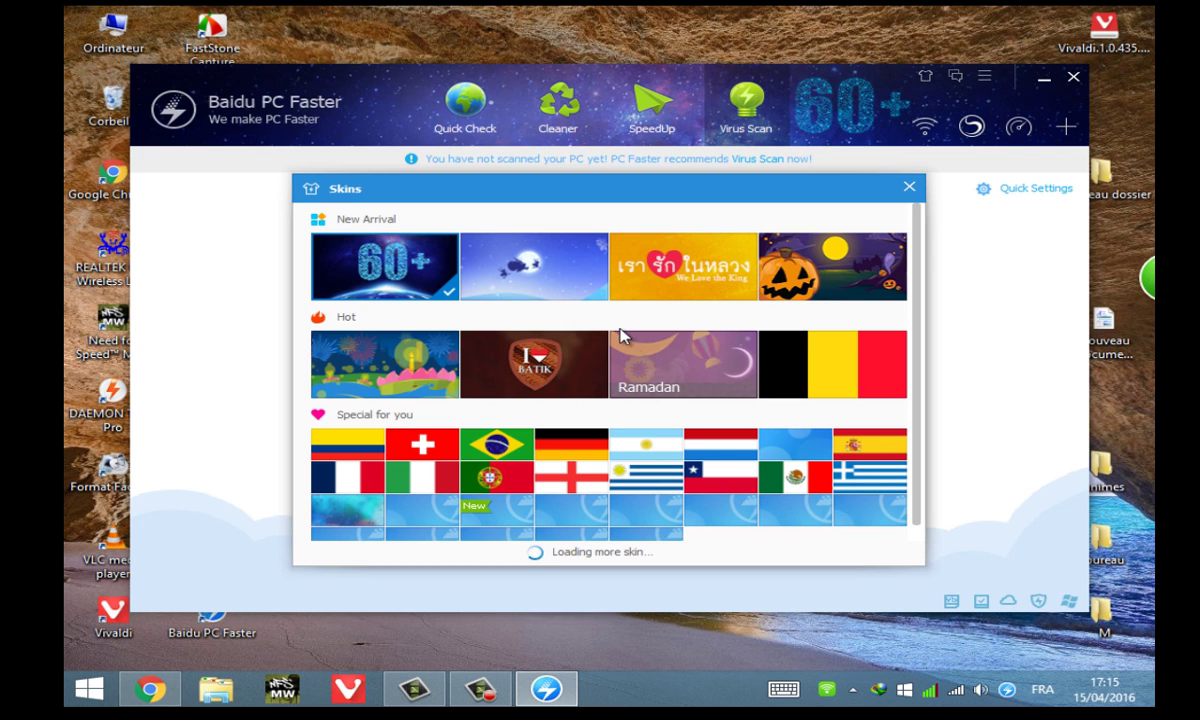
{"action": "left_click", "coordinate": [910, 188]}
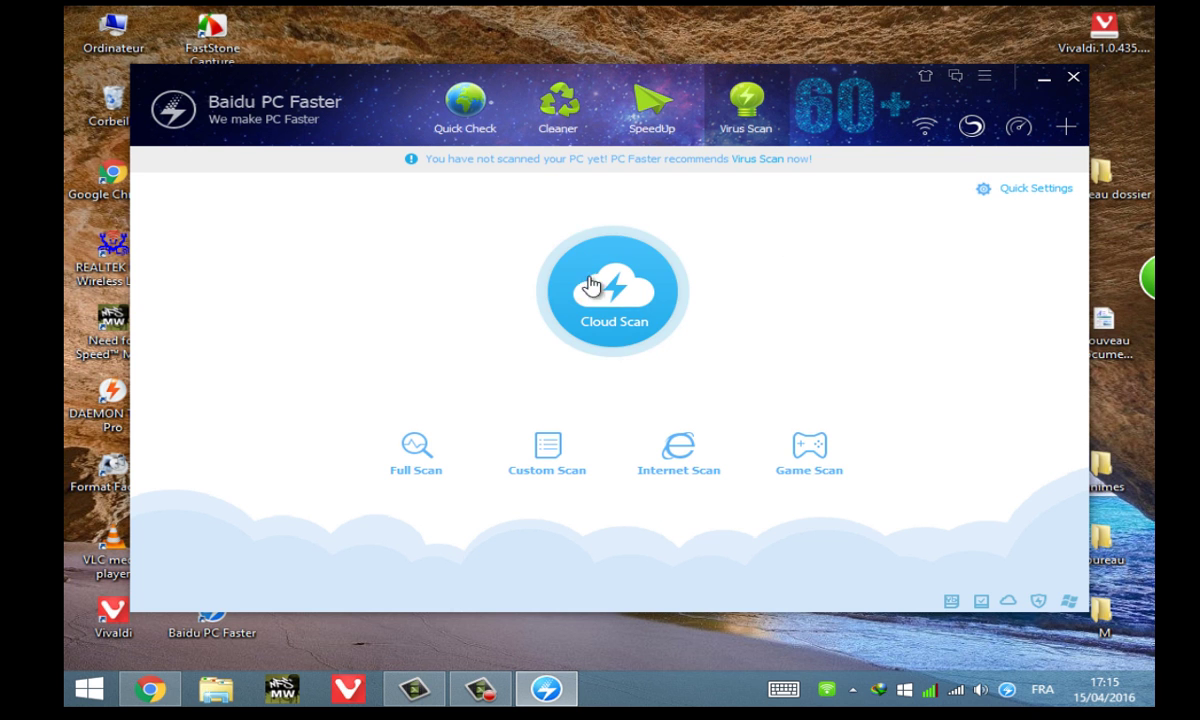
Step: Minimize Baidu PC Faster, move the setup file to a free spot on the desktop and refresh the desktop
{"action": "left_click", "coordinate": [1043, 80]}
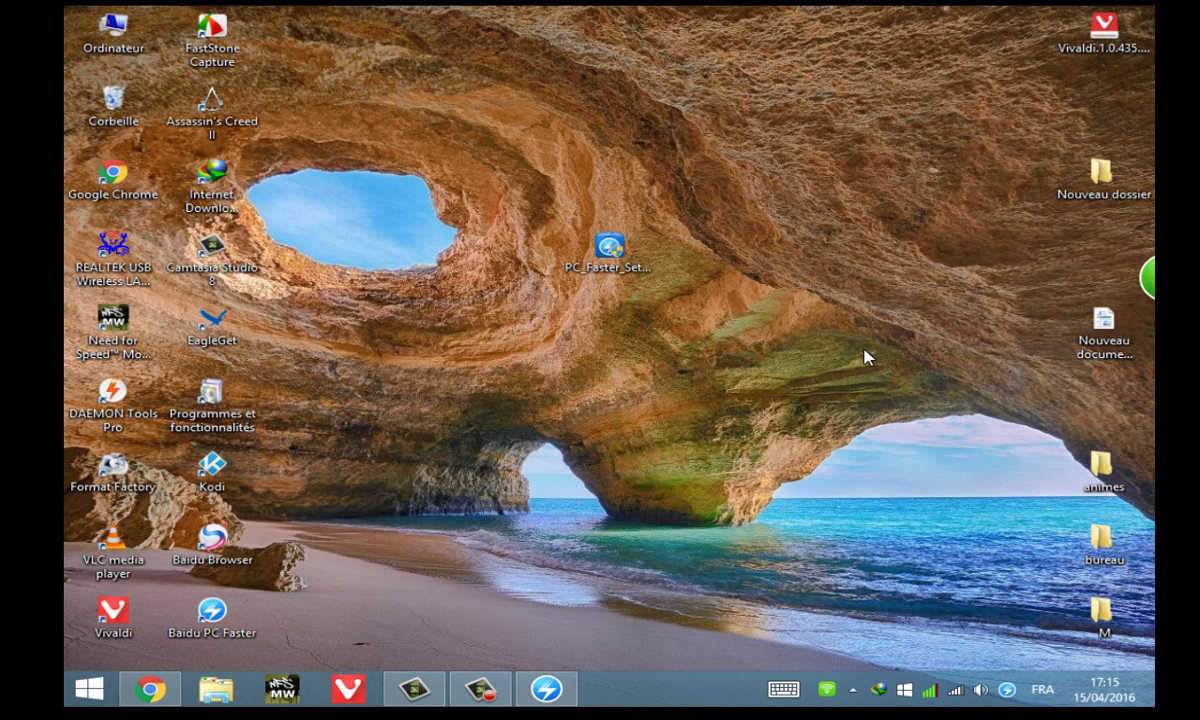
{"action": "left_click_drag", "start_coordinate": [608, 248], "coordinate": [806, 187]}
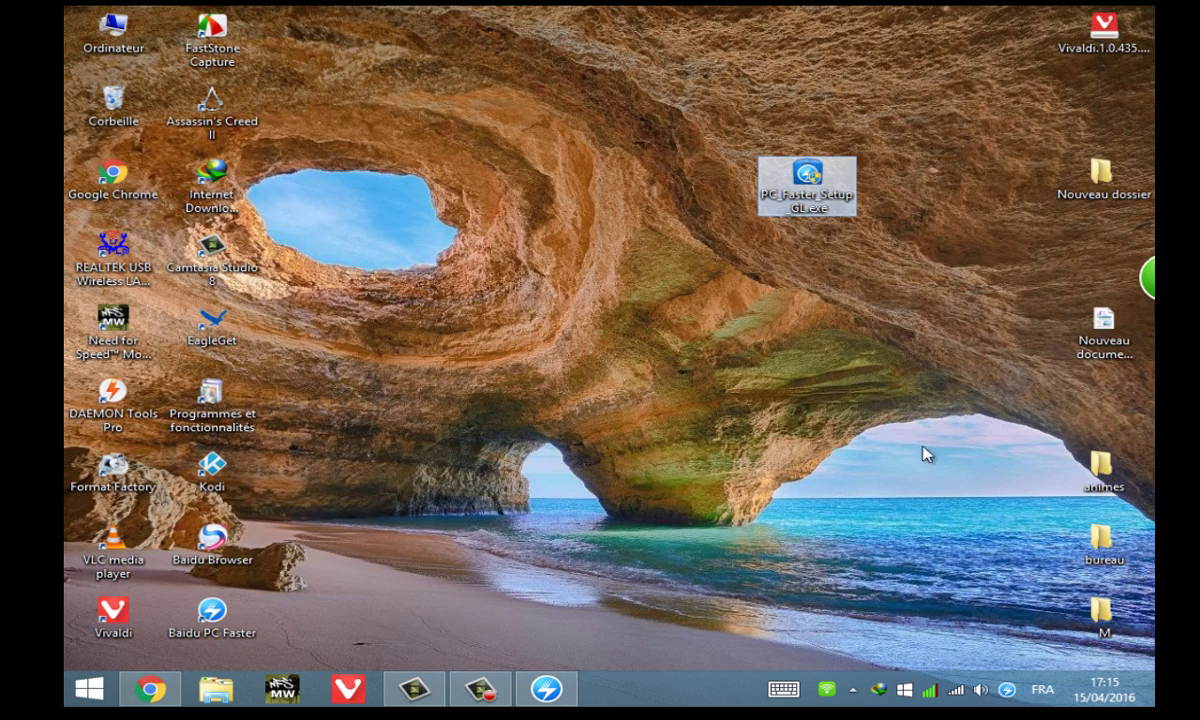
{"action": "right_click", "coordinate": [866, 323]}
{"action": "left_click", "coordinate": [916, 388]}
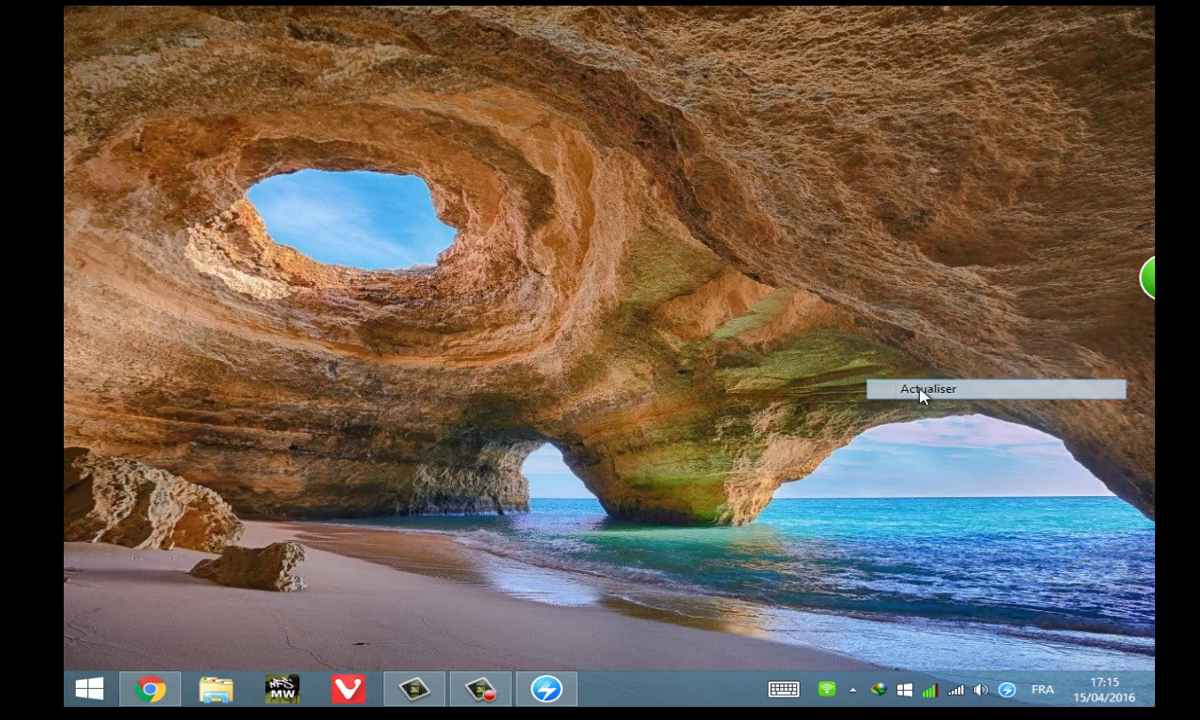